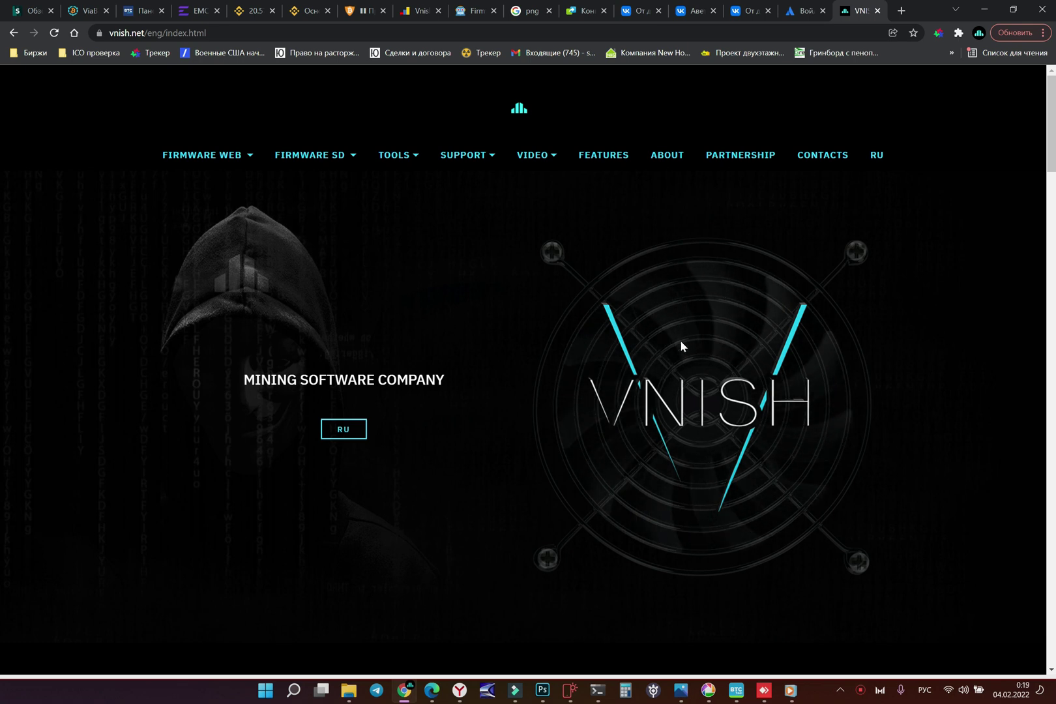
mouse_move(345, 167)
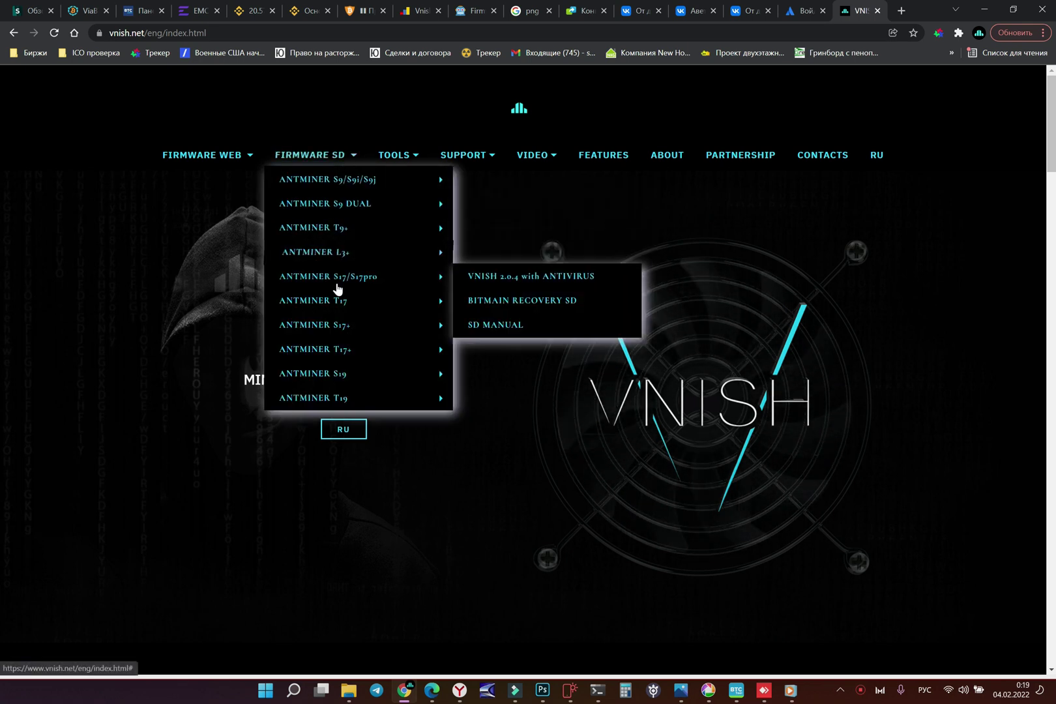
mouse_move(343, 377)
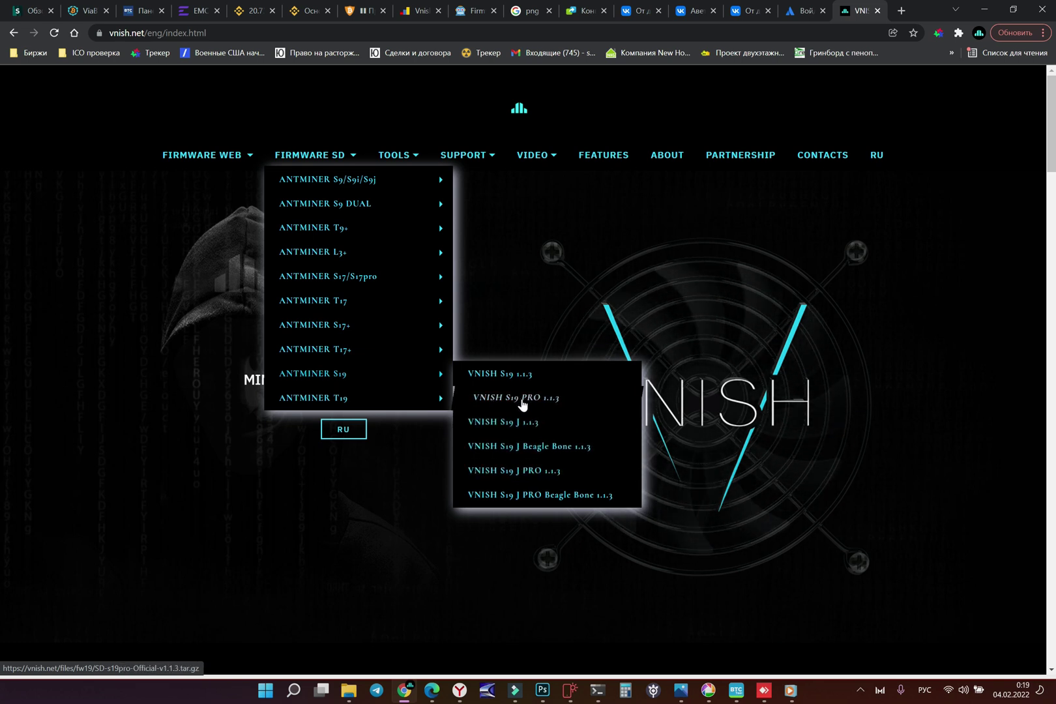
Extract SD-s19pro-Official-v1.1.3.zip on drive D into its same-named folder and close WinRAR
click(350, 691)
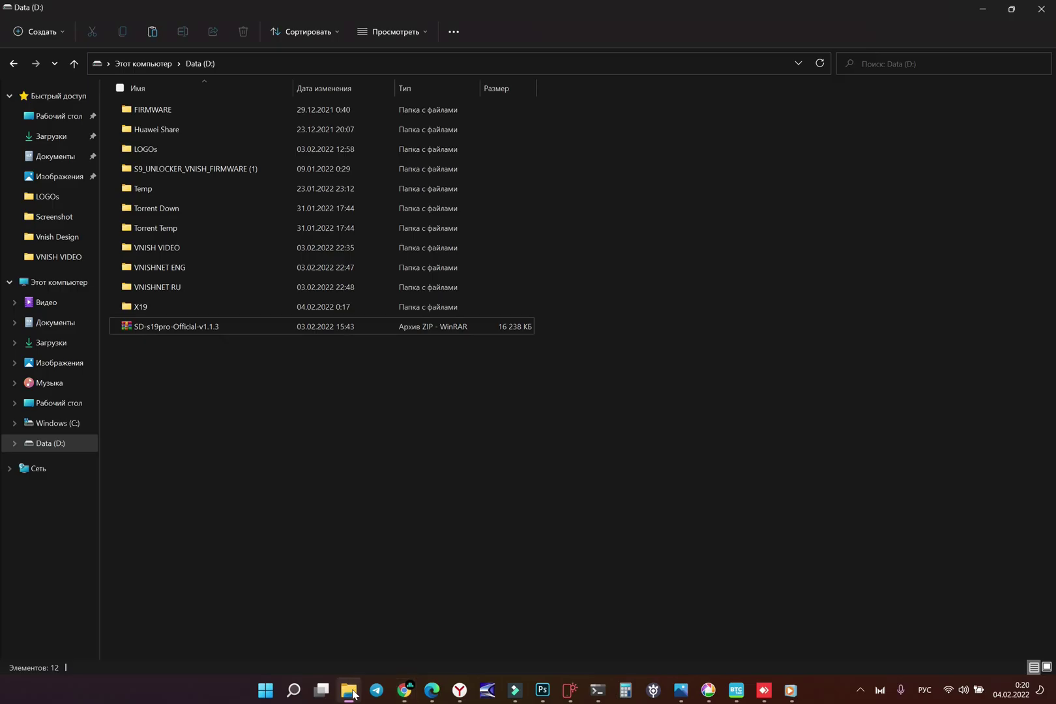
right_click(168, 329)
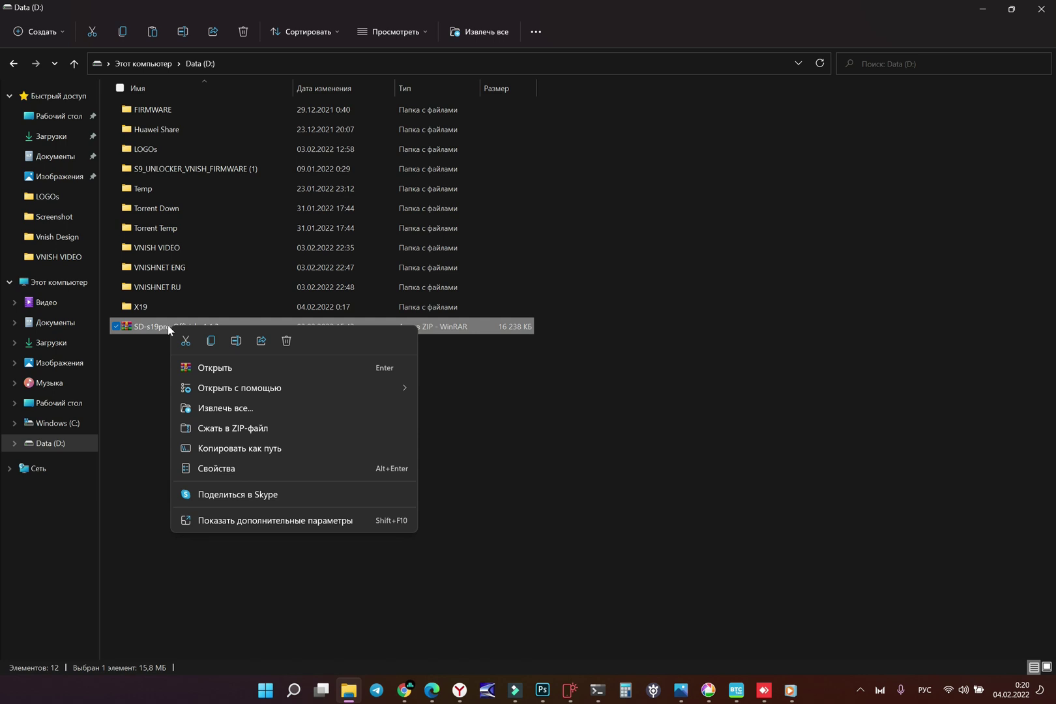
click(224, 366)
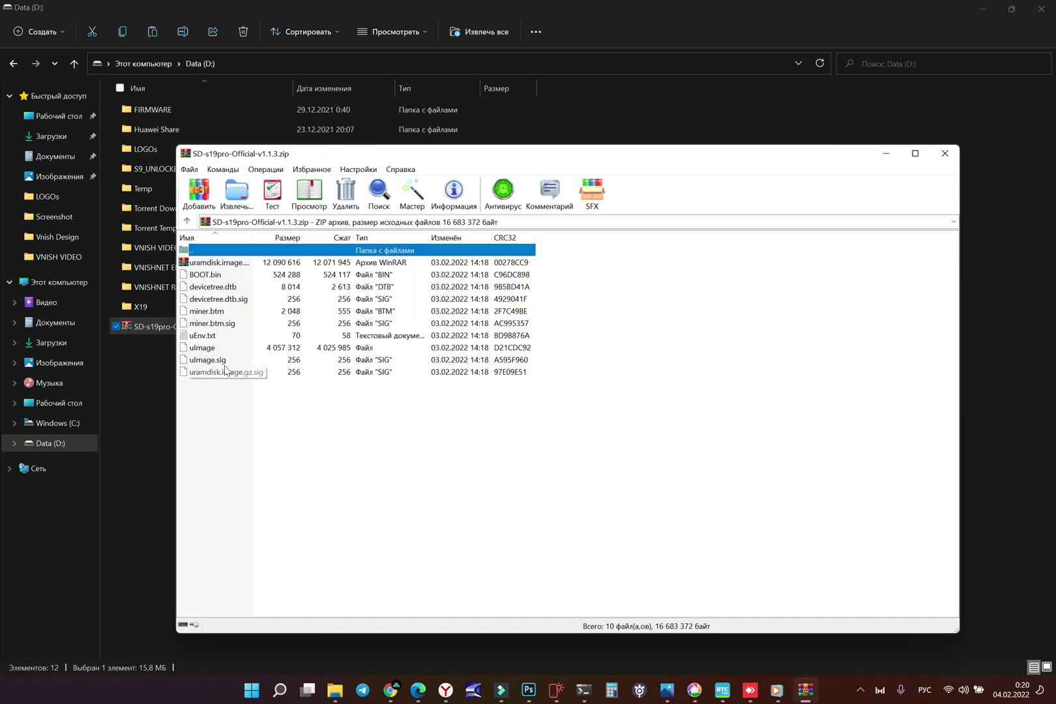
click(239, 193)
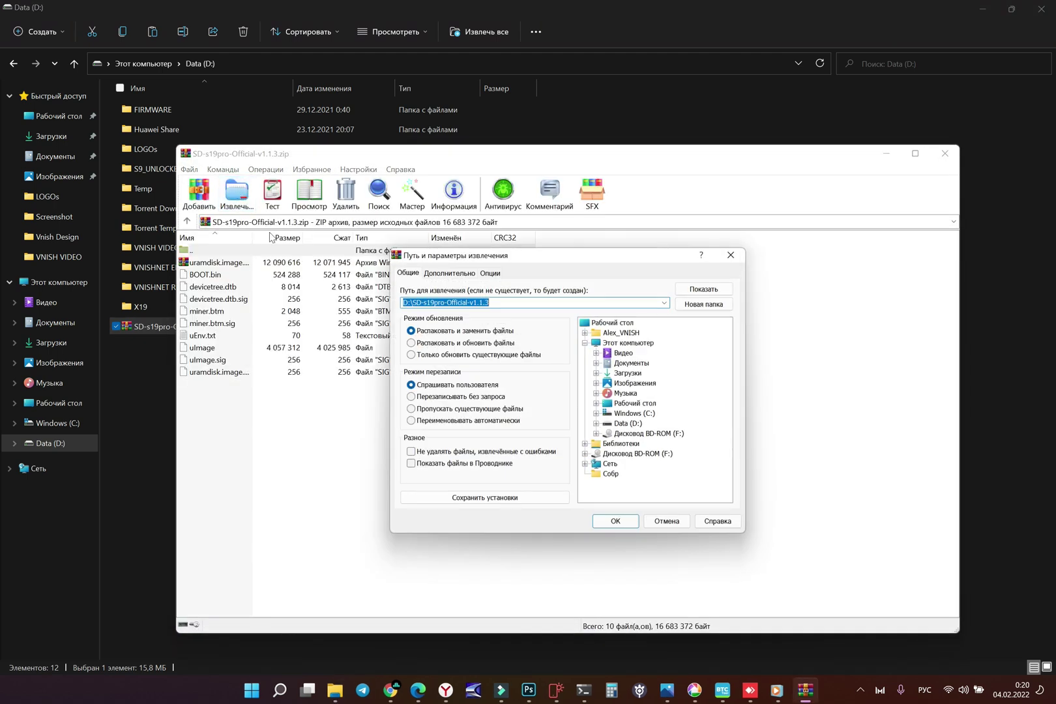
click(610, 521)
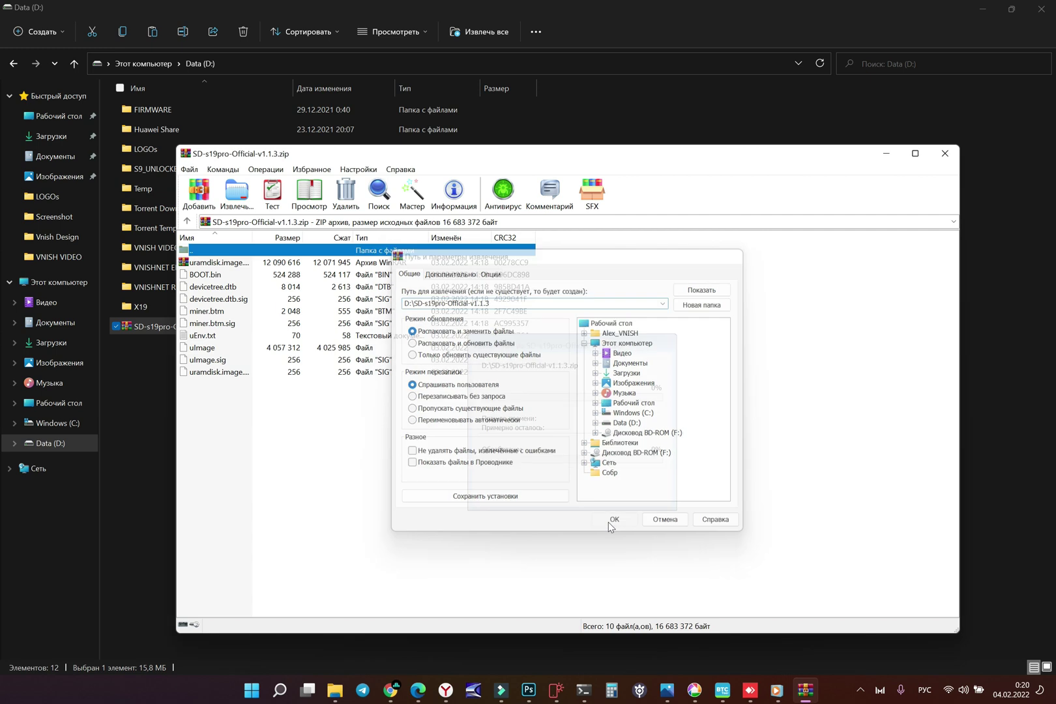
click(945, 154)
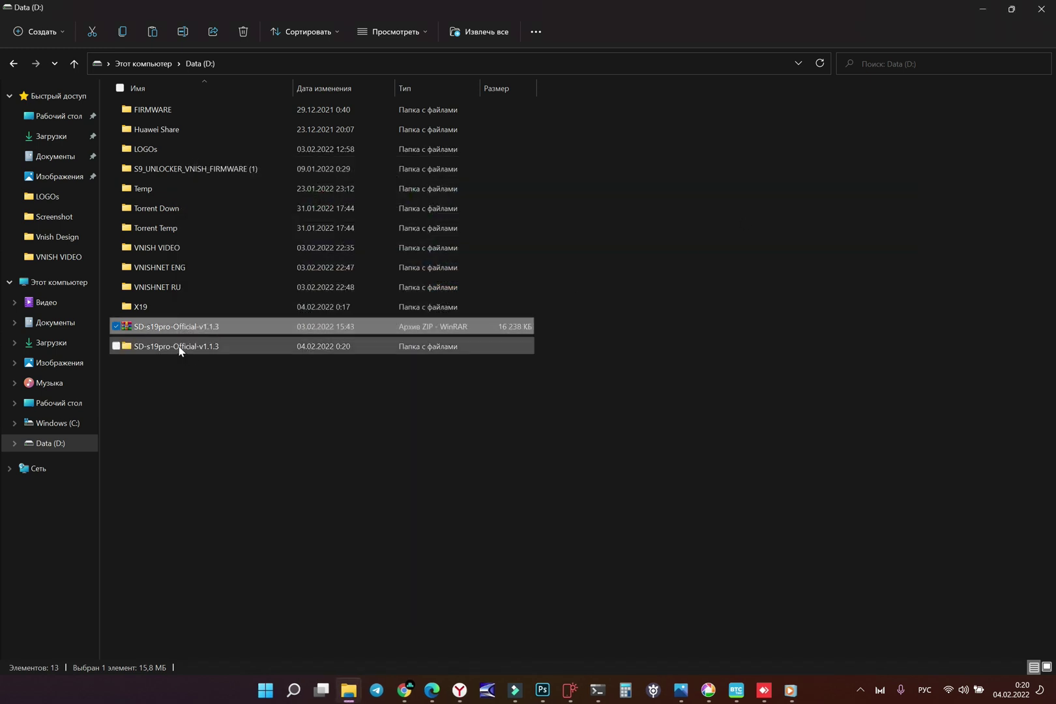
Open the SD-s19pro-Official-v1.1.3 folder and inspect its ten firmware files, such as BOOT.bin and uImage
double_click(179, 347)
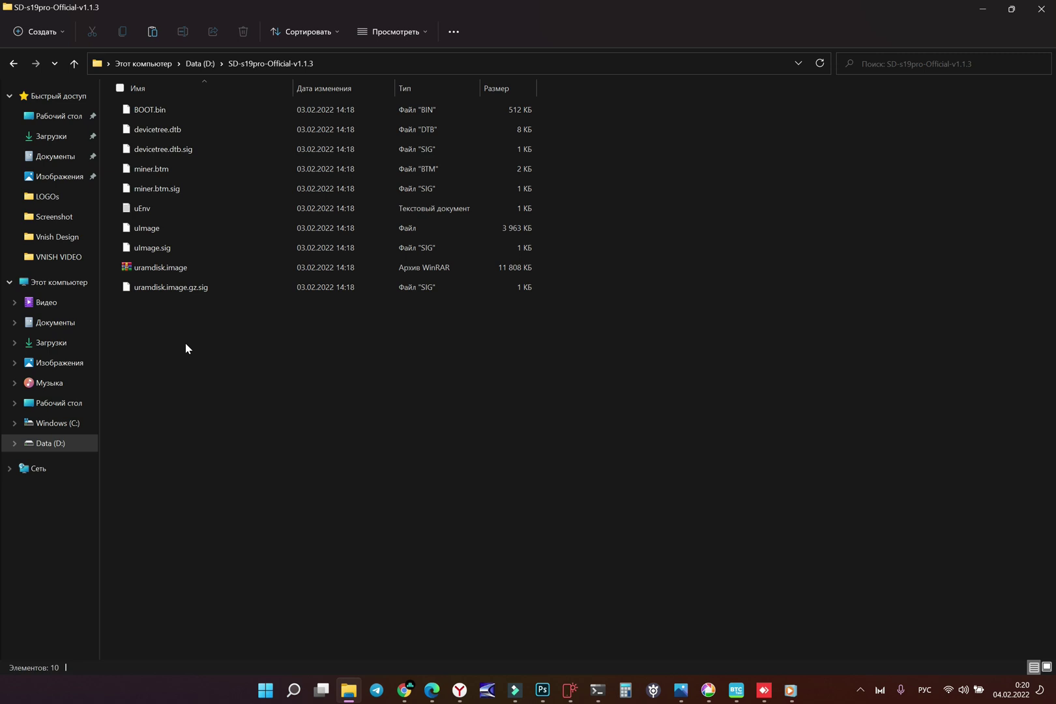
drag(146, 318, 226, 107)
right_click(226, 107)
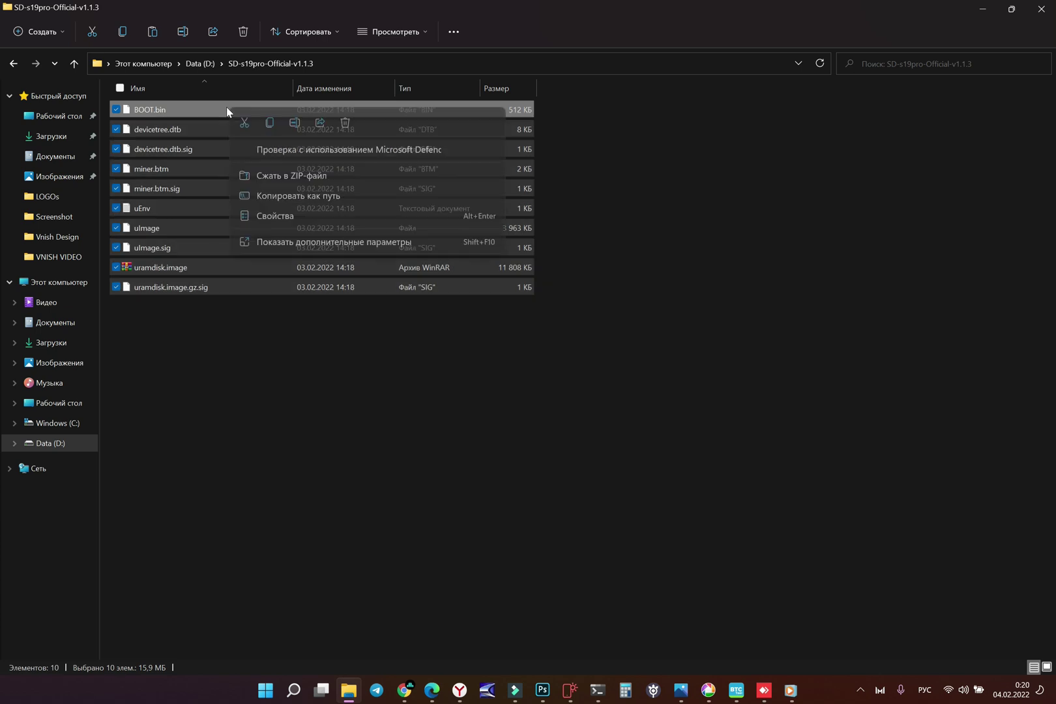
click(215, 382)
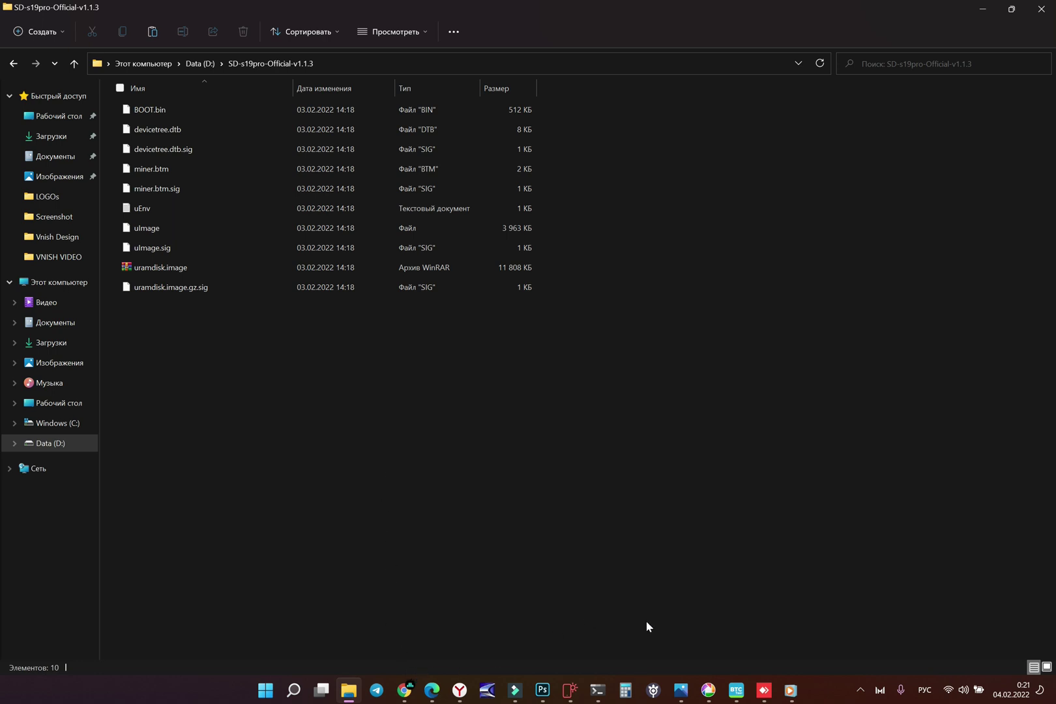
Unlock the remote miner's dashboard with the device password, using the English keyboard layout
click(765, 690)
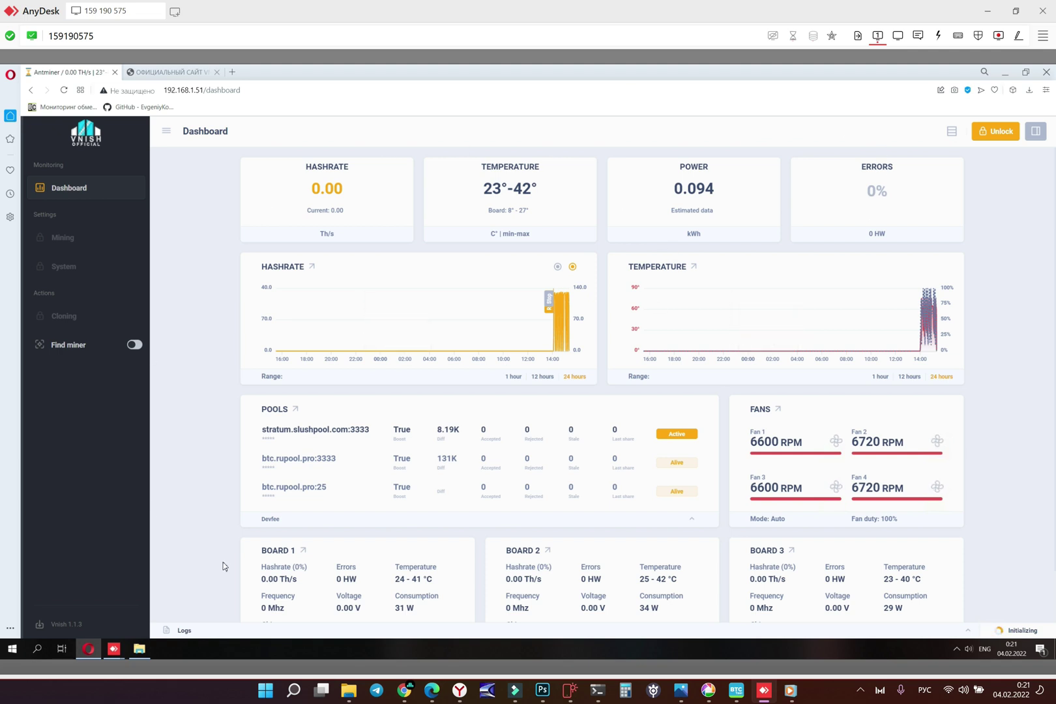
click(1003, 134)
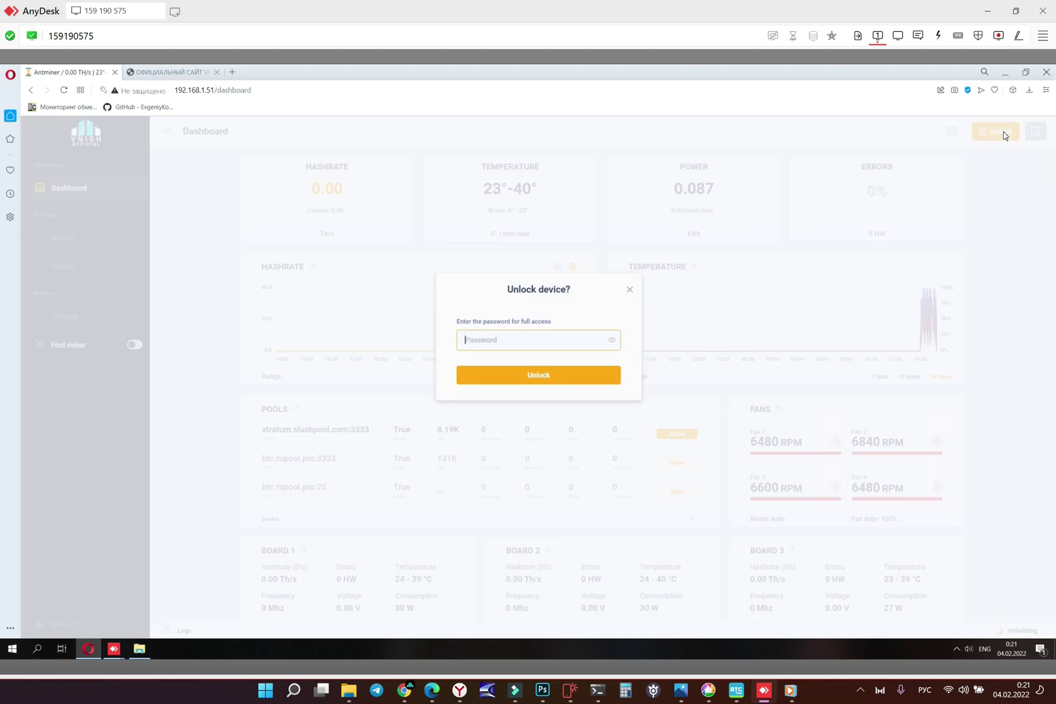
click(493, 342)
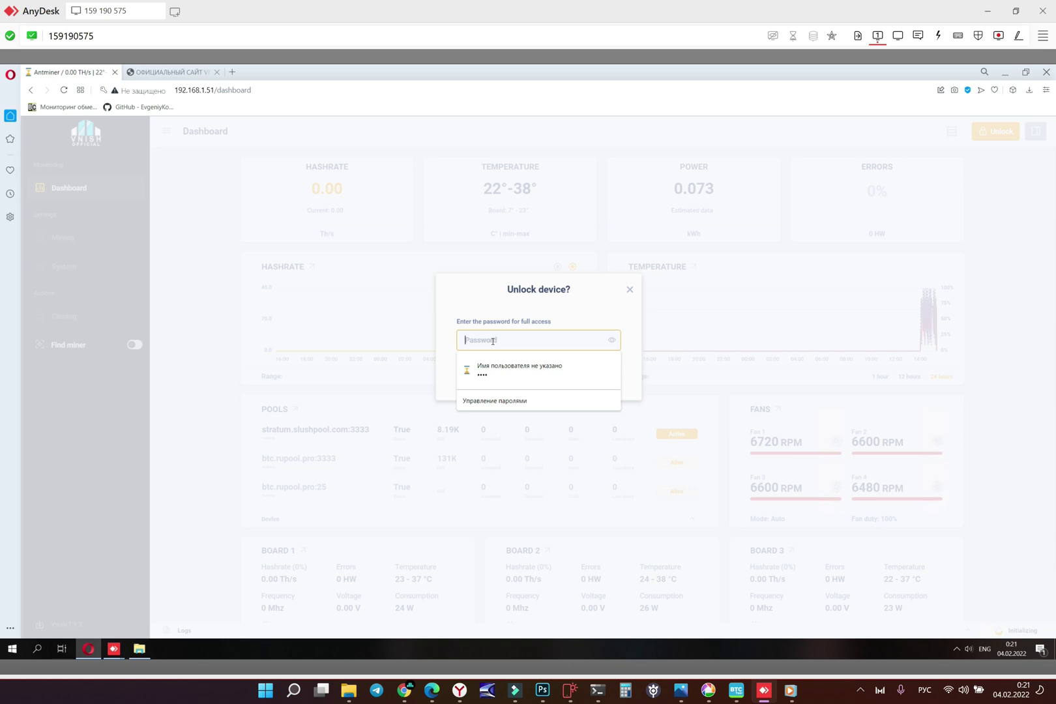
click(923, 692)
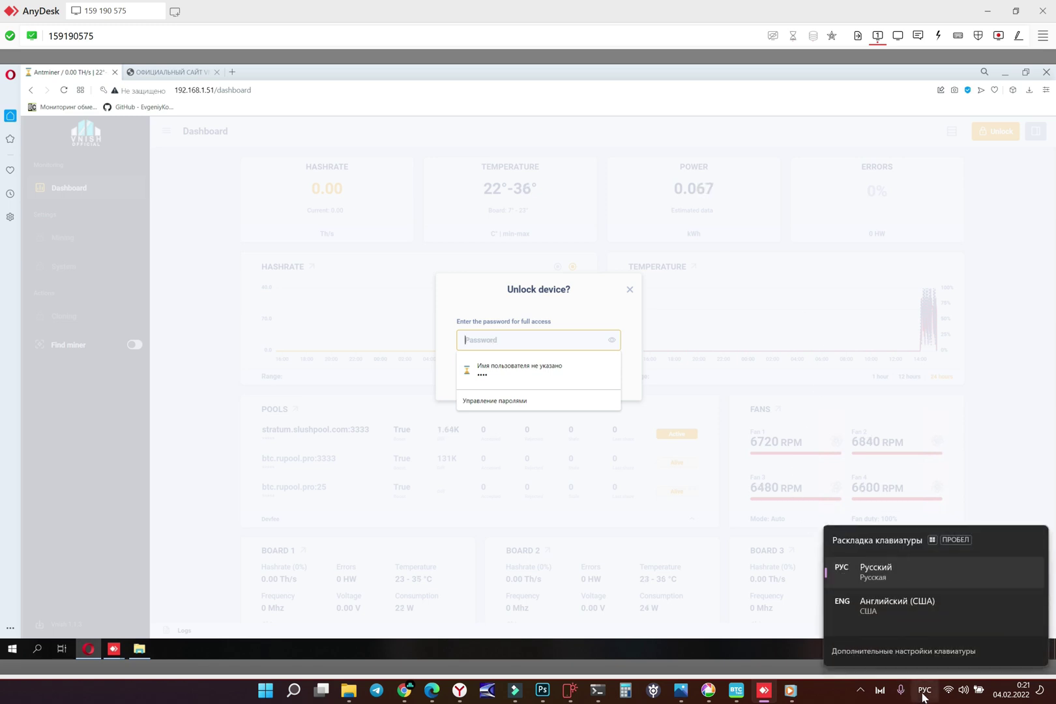
click(891, 606)
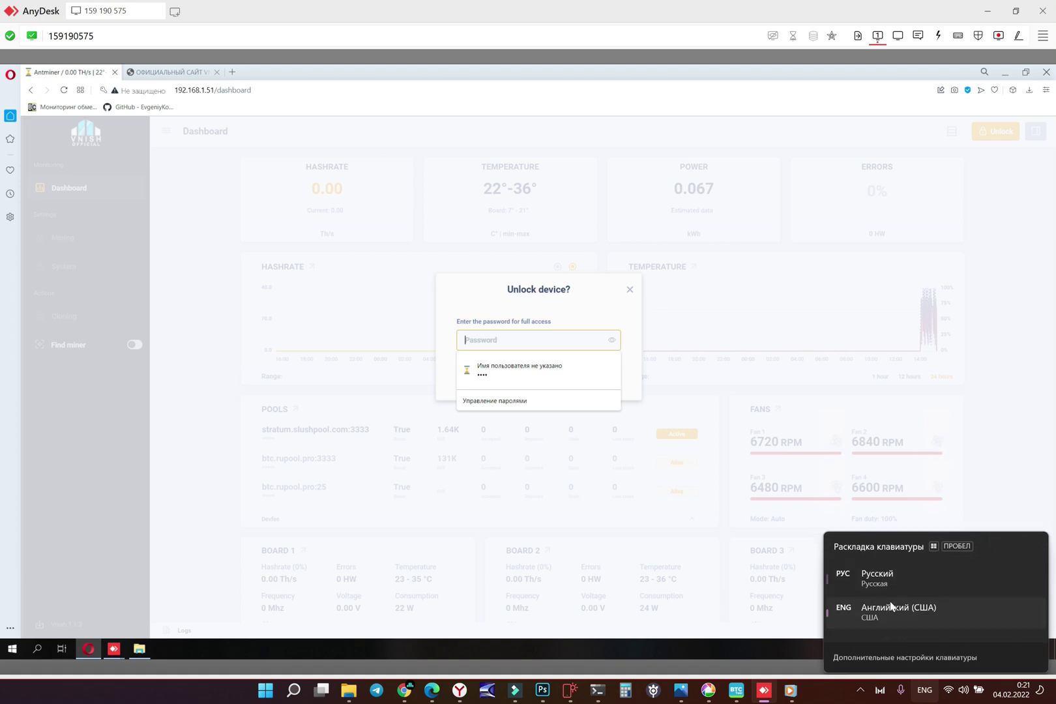
click(484, 337)
text(a)
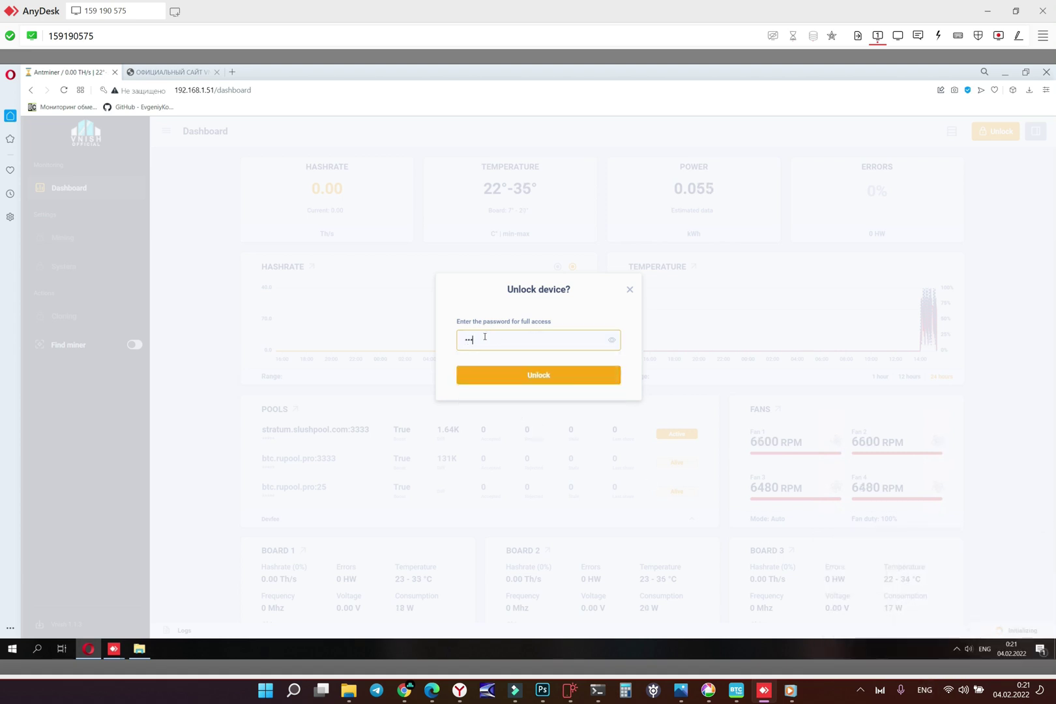
click(544, 377)
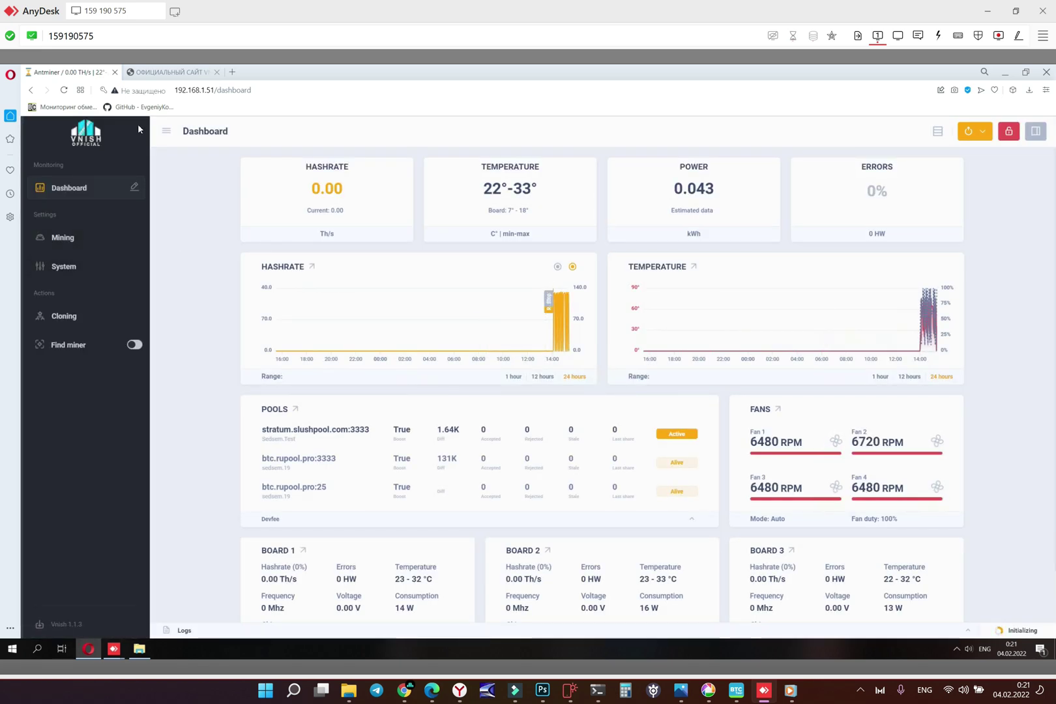
Change the second pool address from btc.rupool.pro:3333 to btc.rupool.pro:443
click(63, 239)
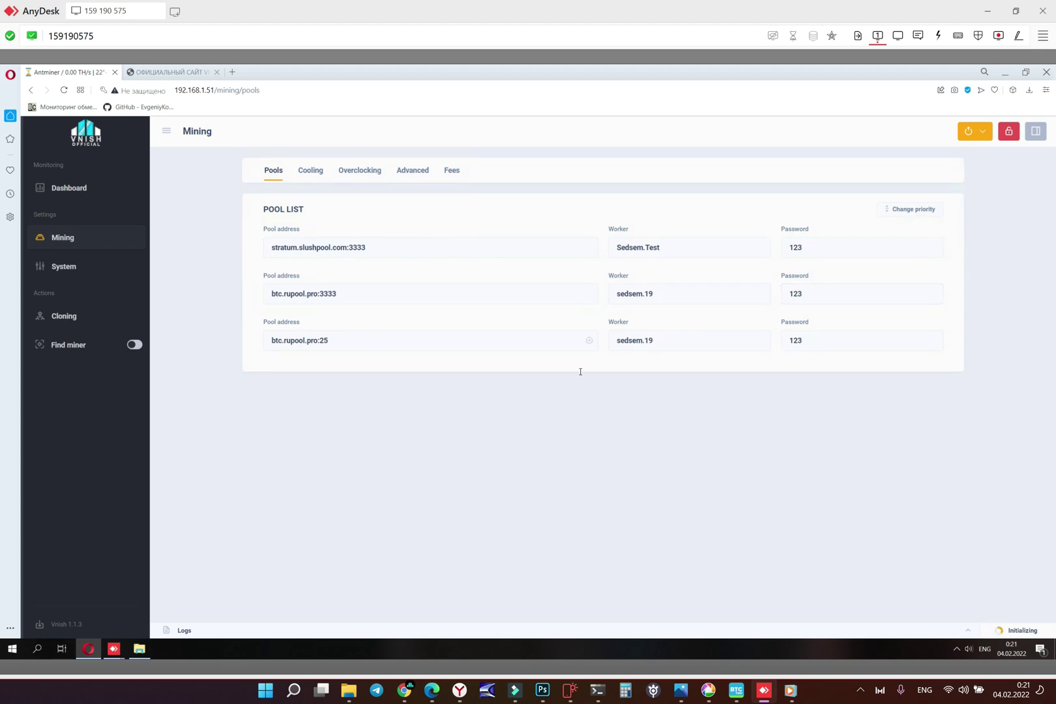
click(378, 248)
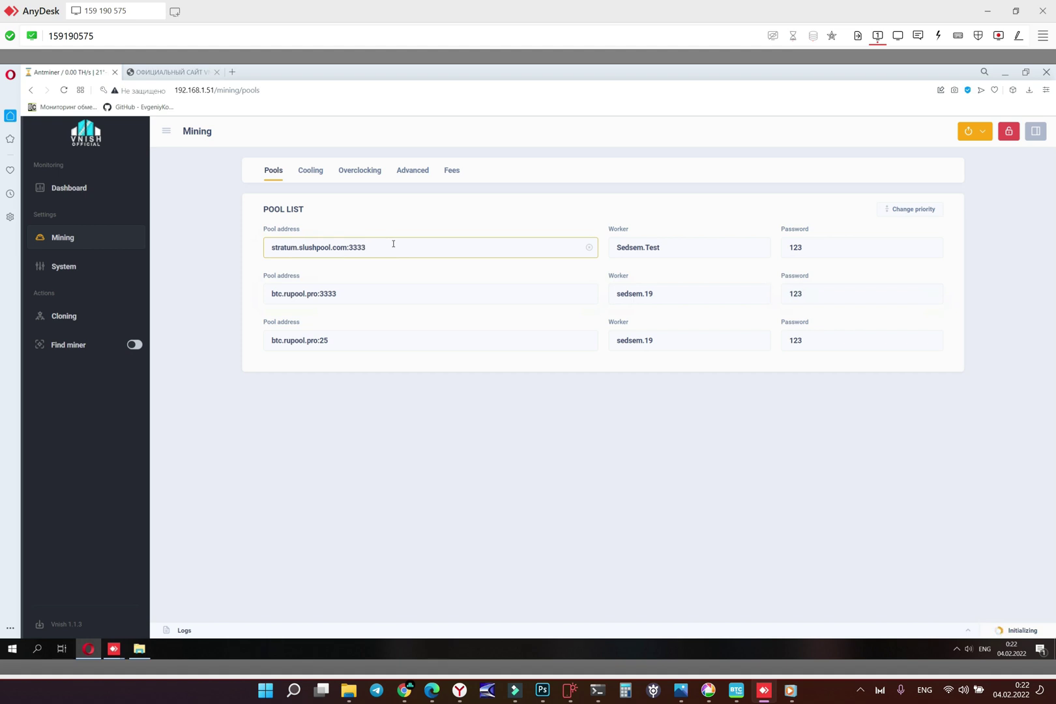
click(356, 291)
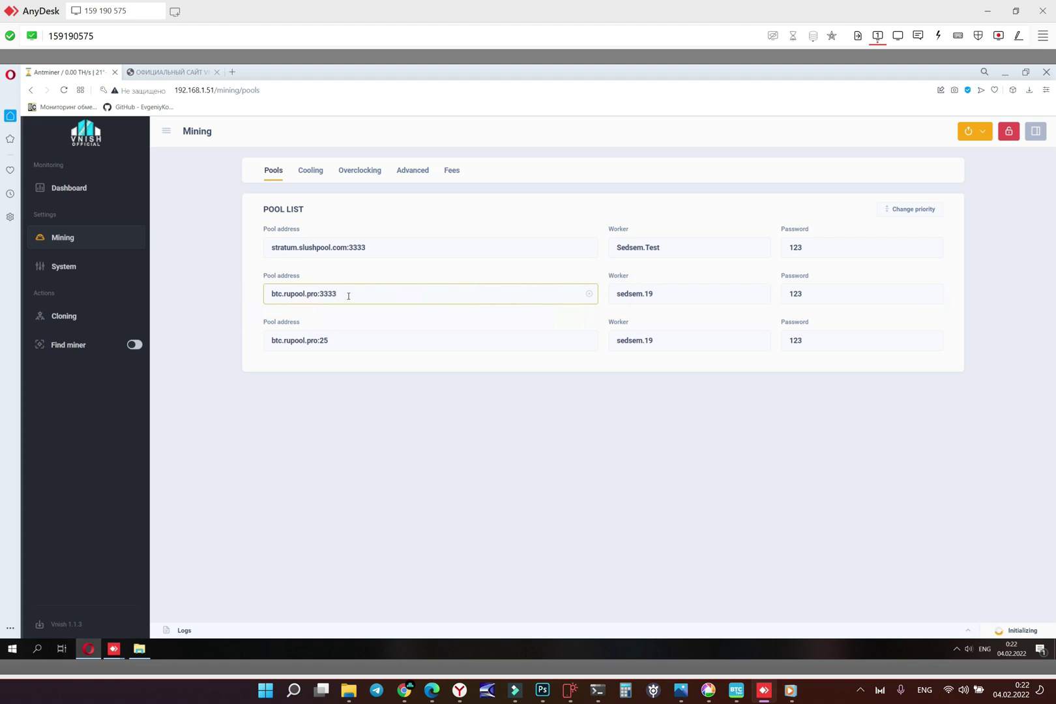
key(BackSpace)
key(BackSpace)
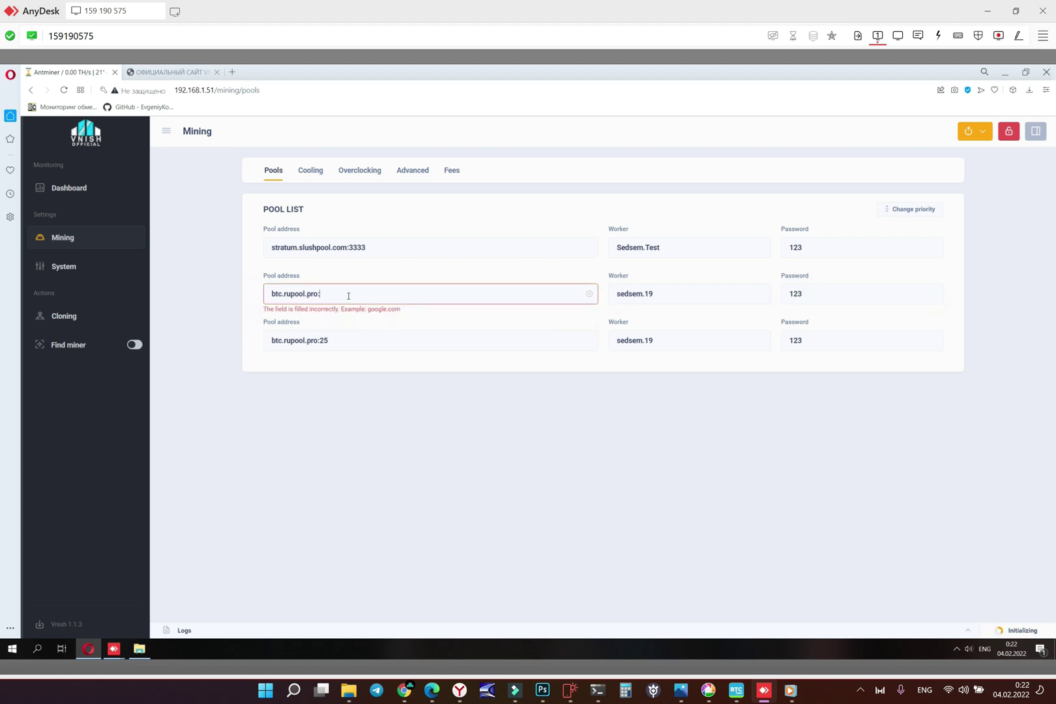
text(443)
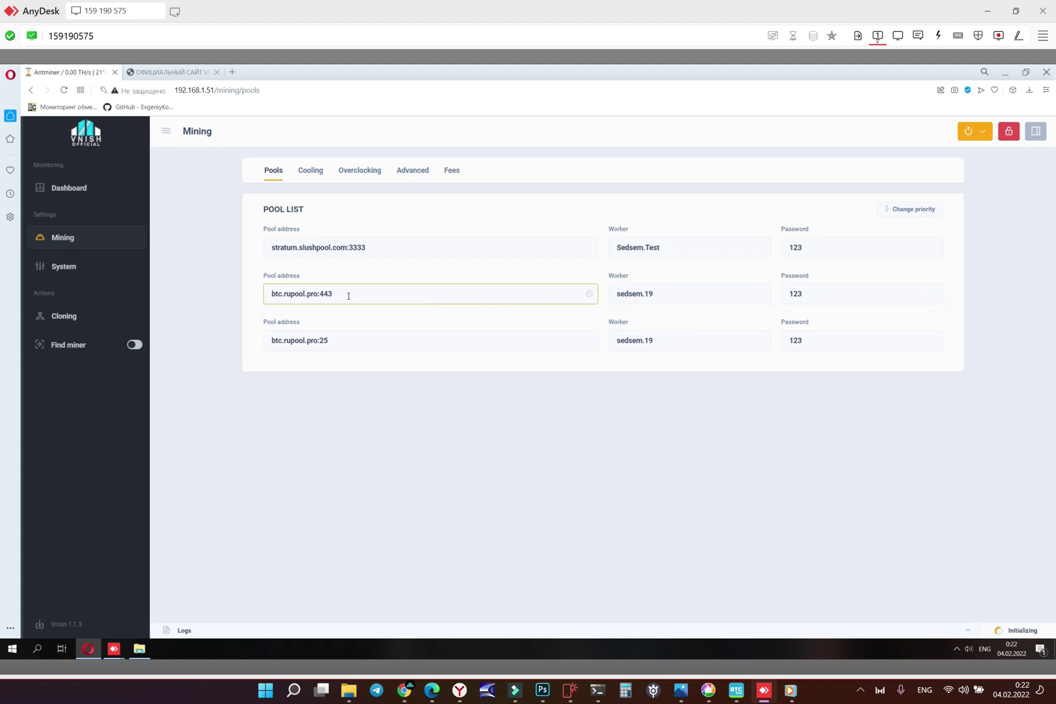
click(399, 315)
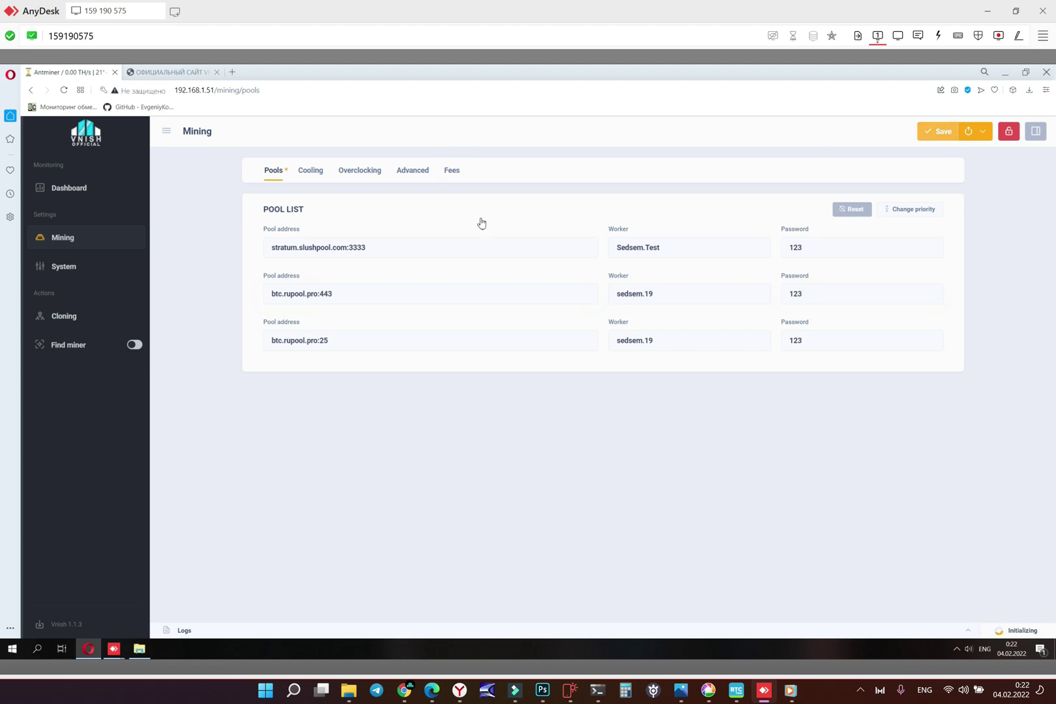
View the Cooling mode choices Auto, Manual and Immersion, then go to the Overclocking settings
click(311, 171)
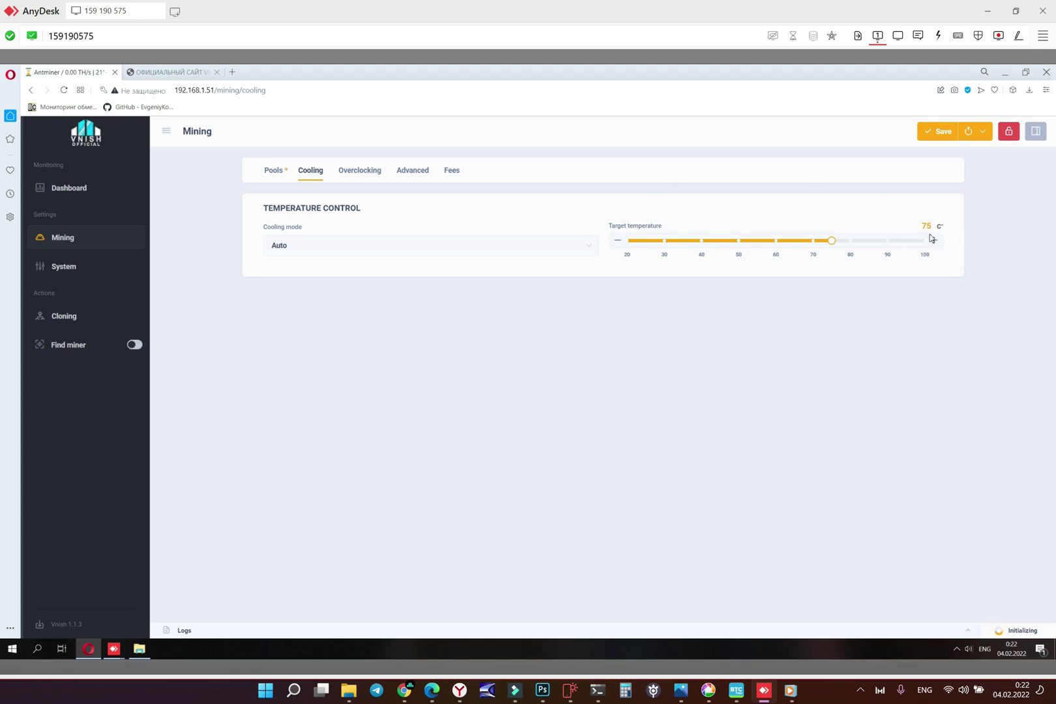
click(303, 246)
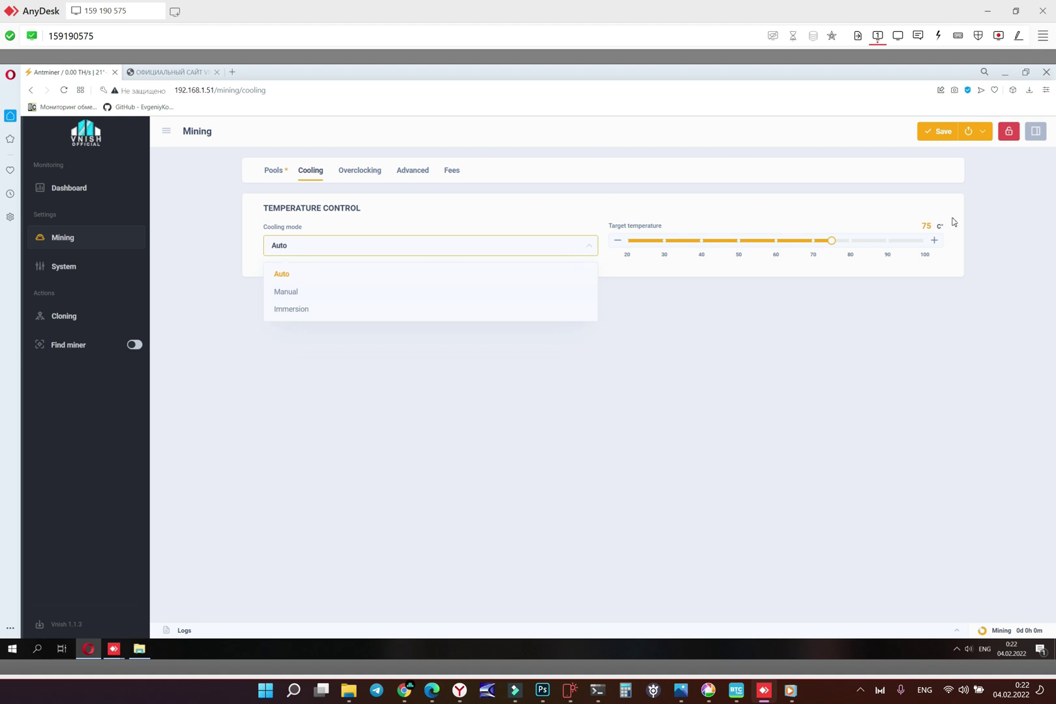
click(353, 173)
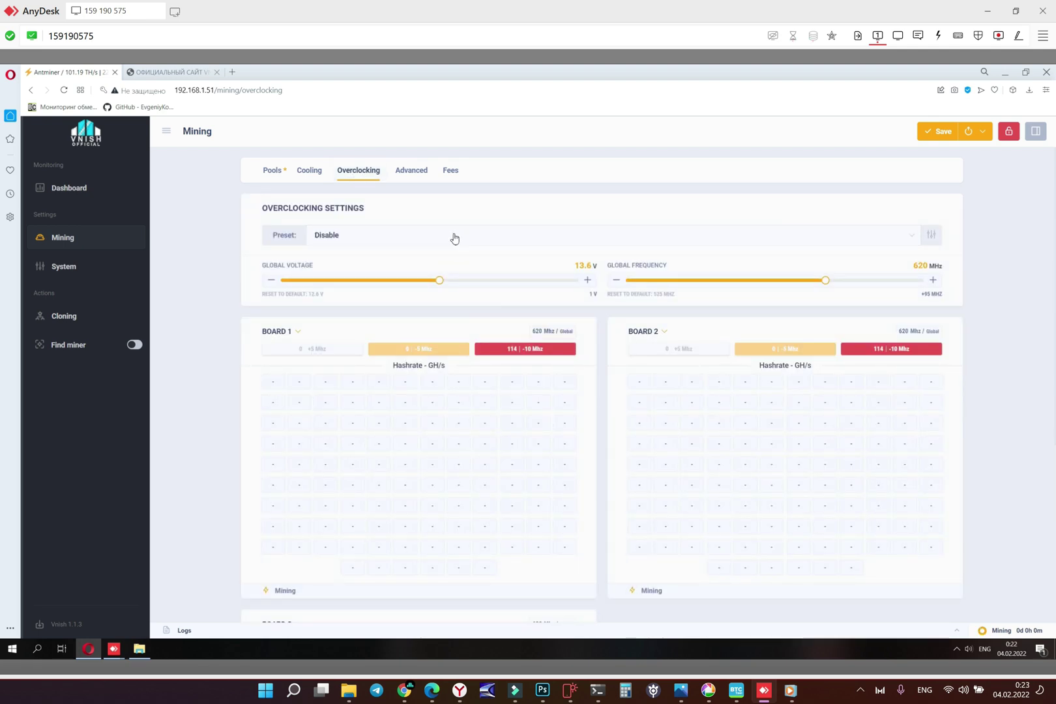
Browse the overclocking wattage presets without picking one, keeping the preset at Disable
click(455, 238)
click(448, 238)
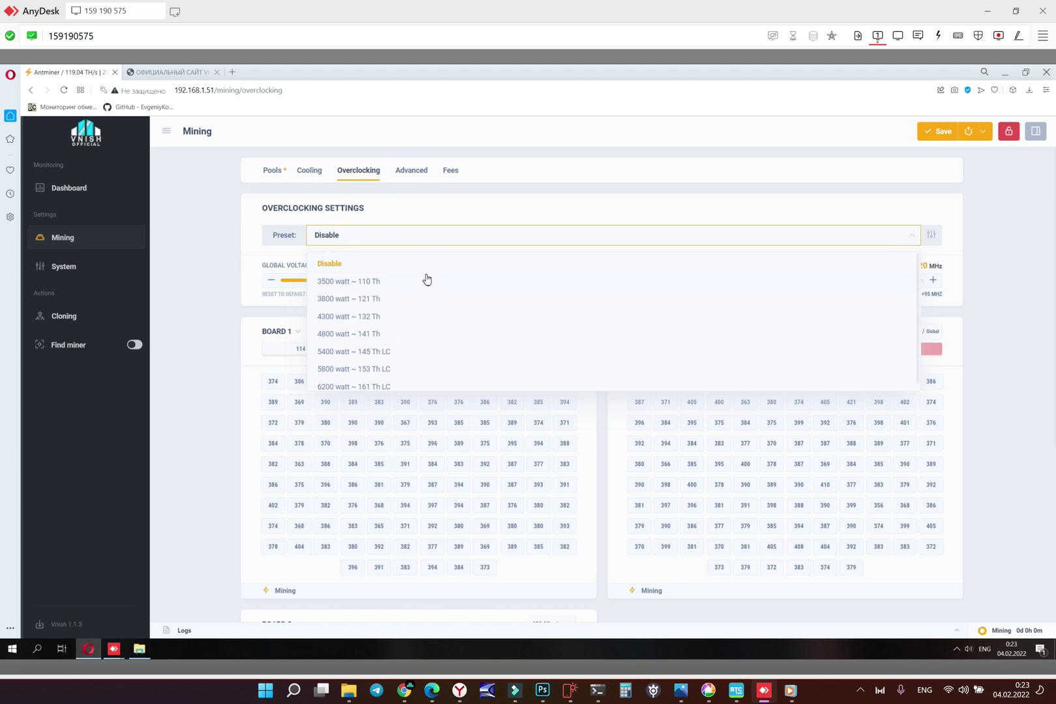
click(561, 157)
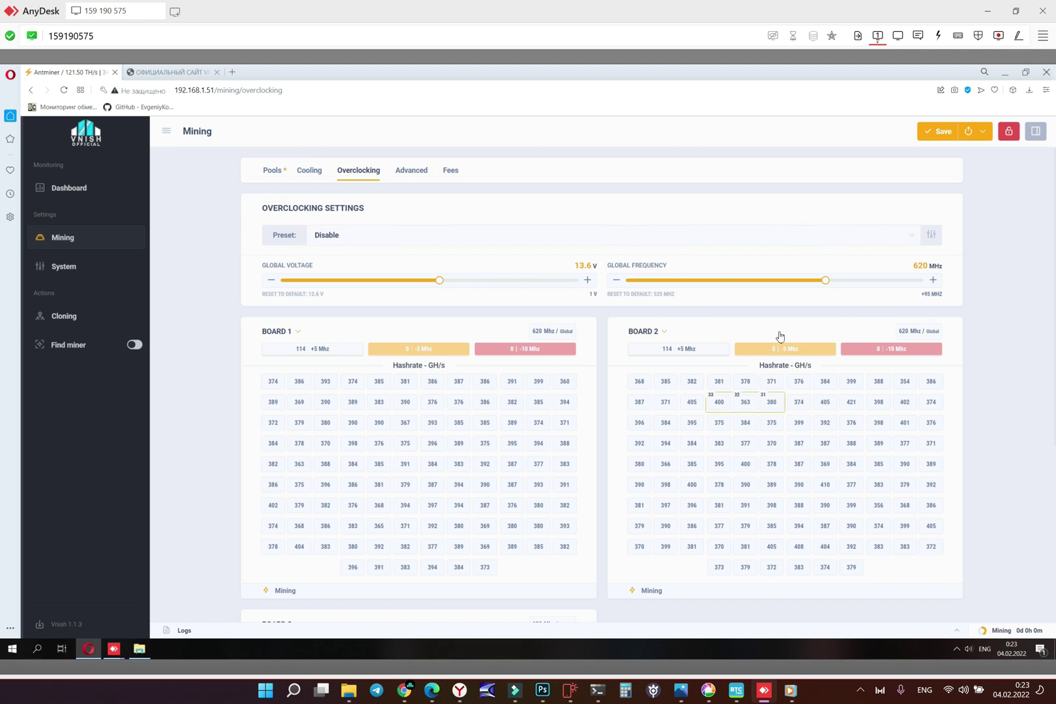
click(348, 242)
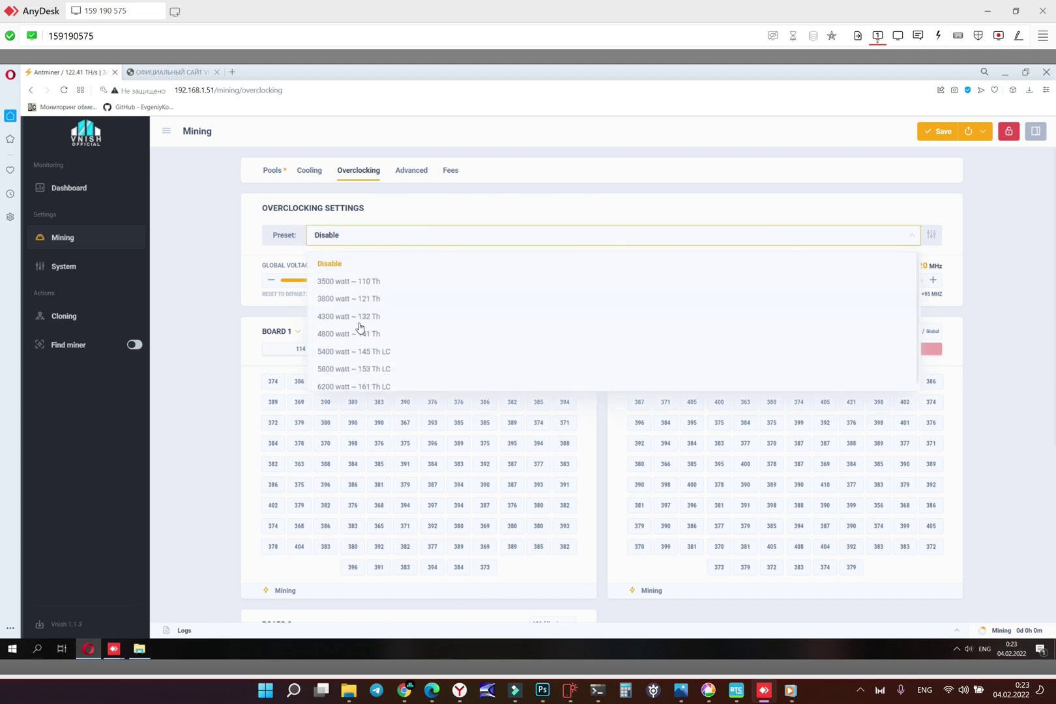
click(569, 165)
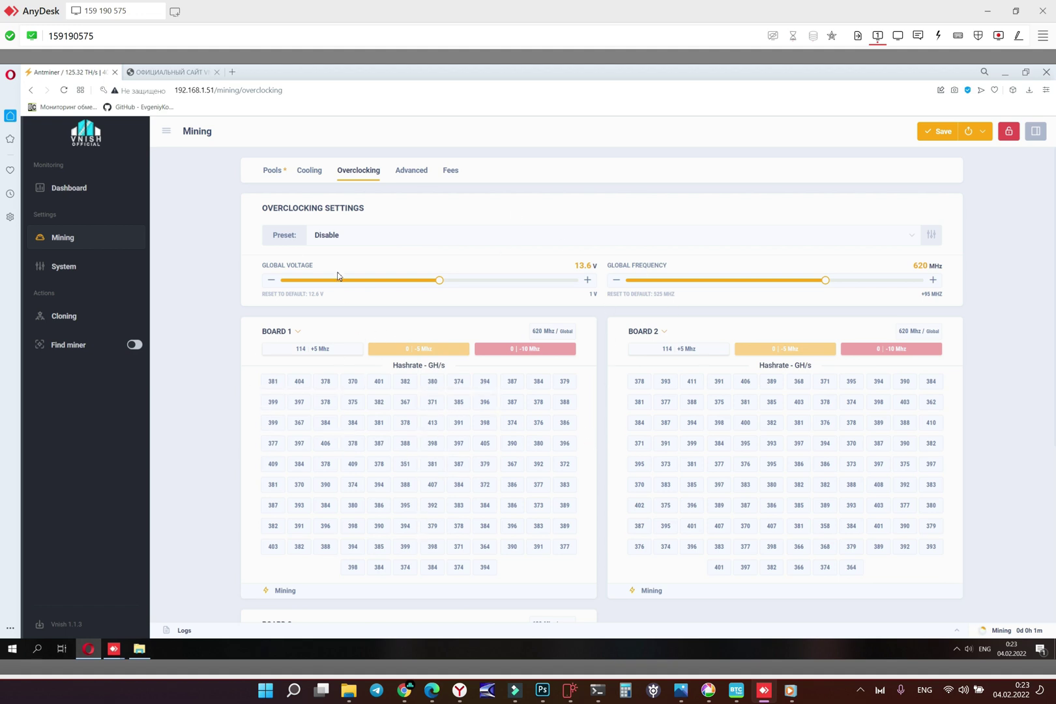
click(372, 236)
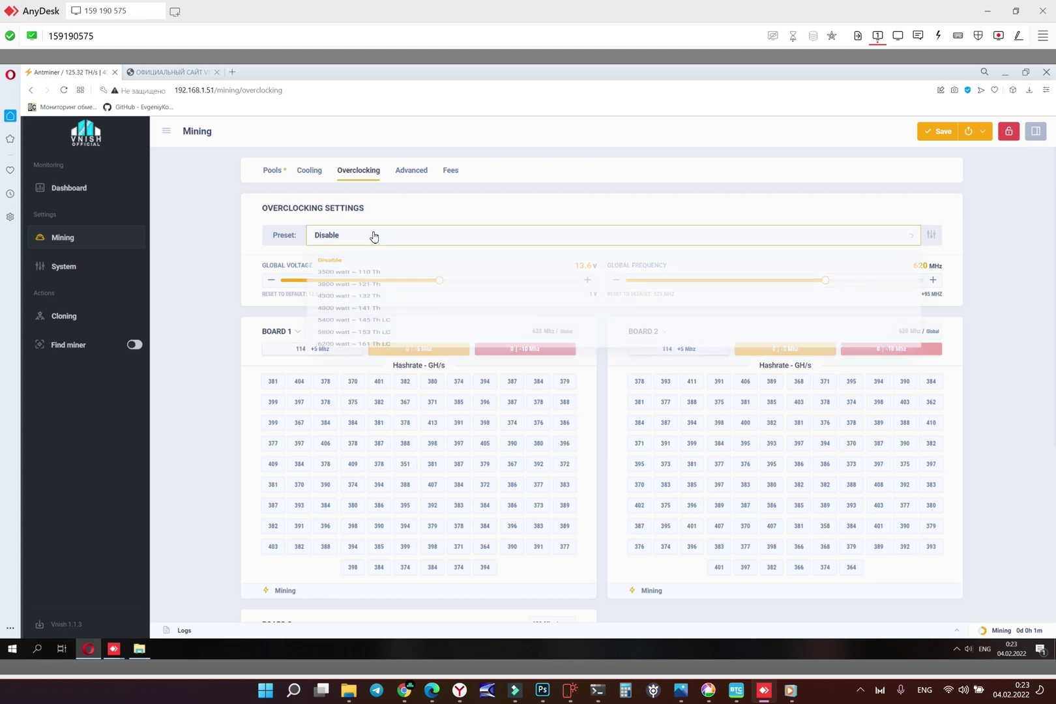
click(374, 236)
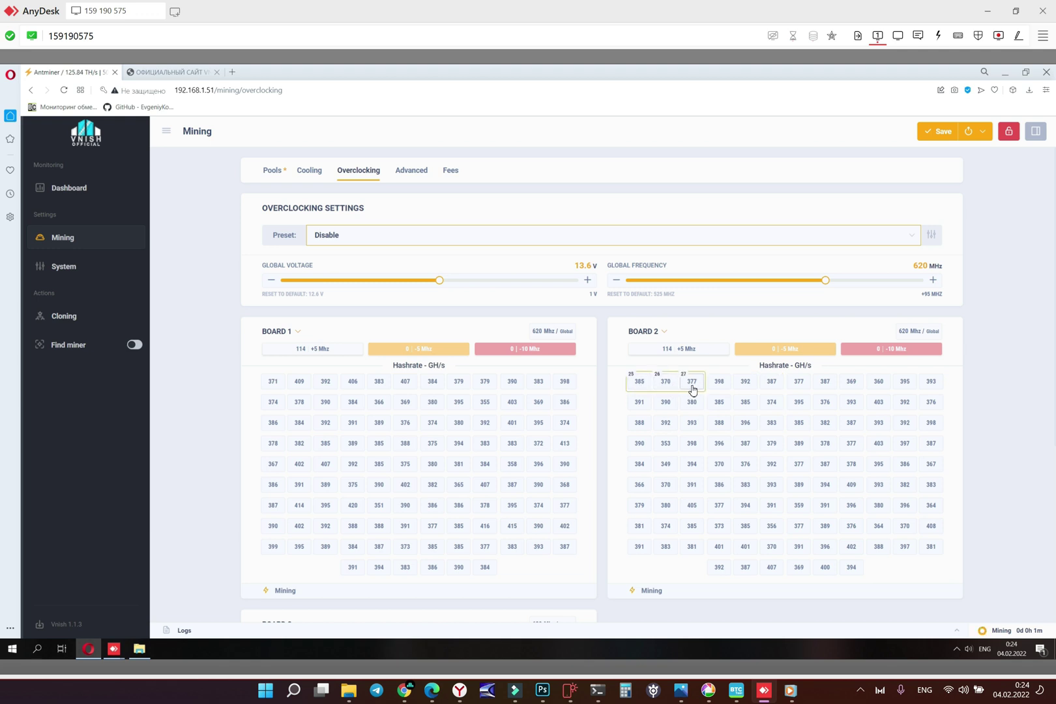
click(638, 384)
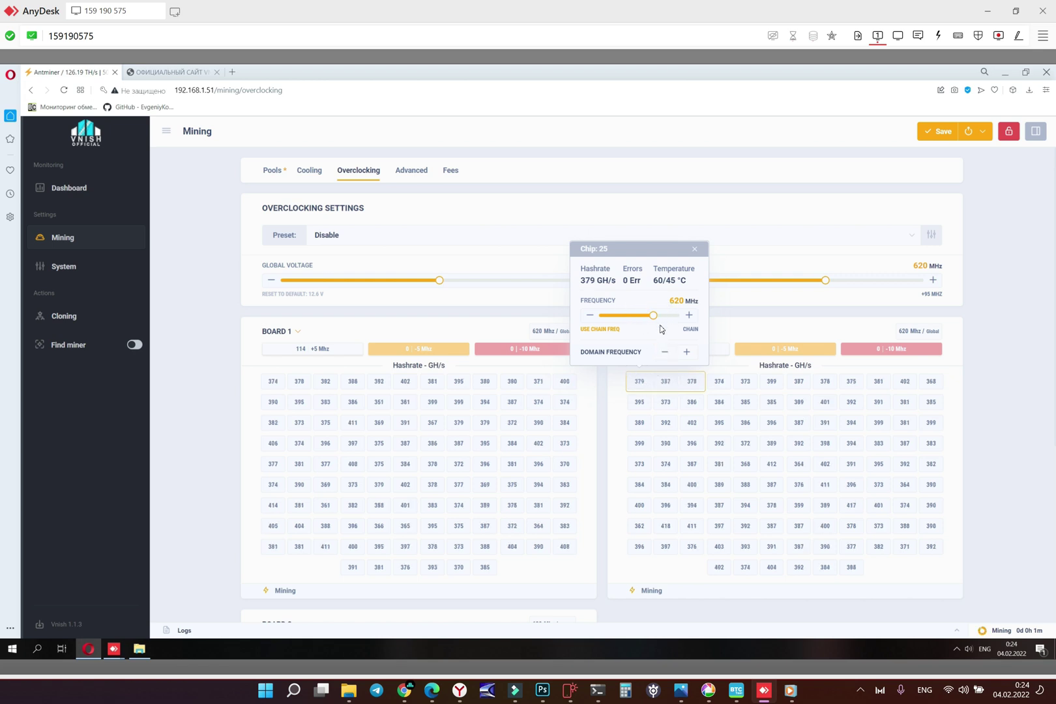
click(695, 249)
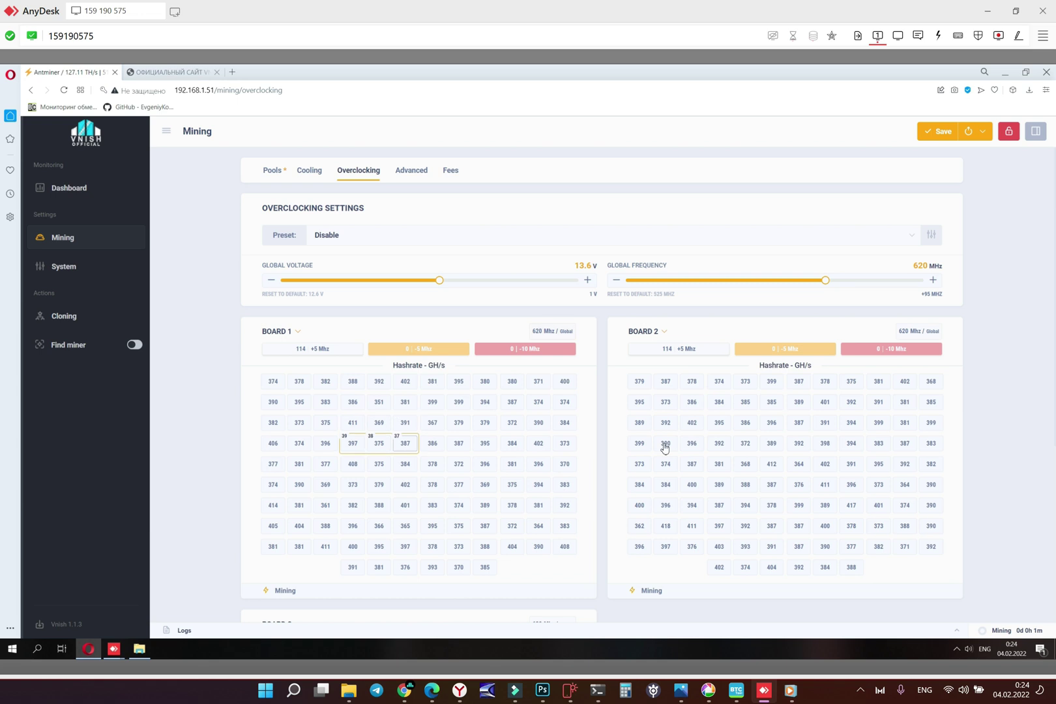
click(411, 171)
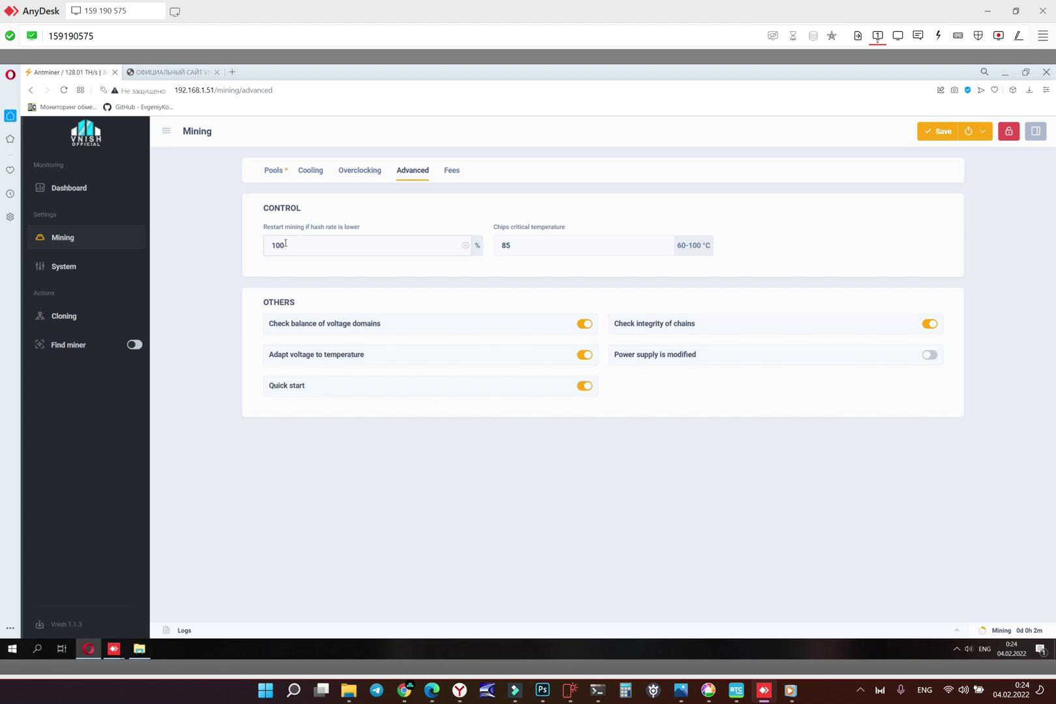
Check the 100% value in the 'Restart mining if hash rate is lower' field
drag(291, 243, 255, 254)
click(352, 255)
Save the advanced settings, review HotelFee 1% and DevFee Auto, then go to System settings
click(936, 131)
click(454, 171)
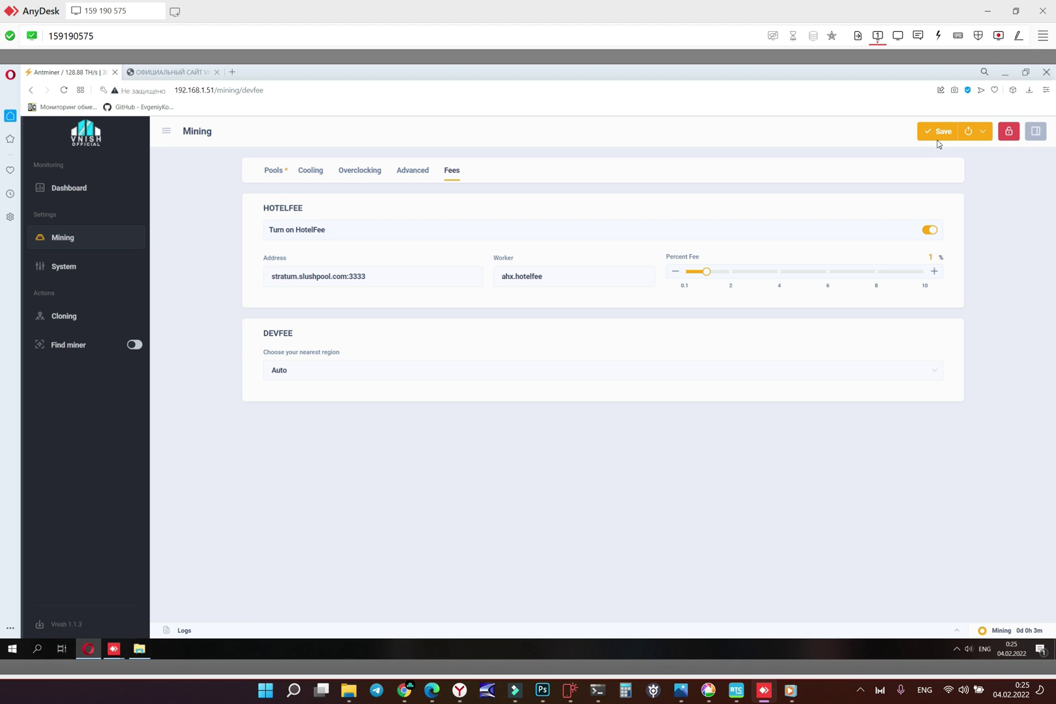
click(68, 272)
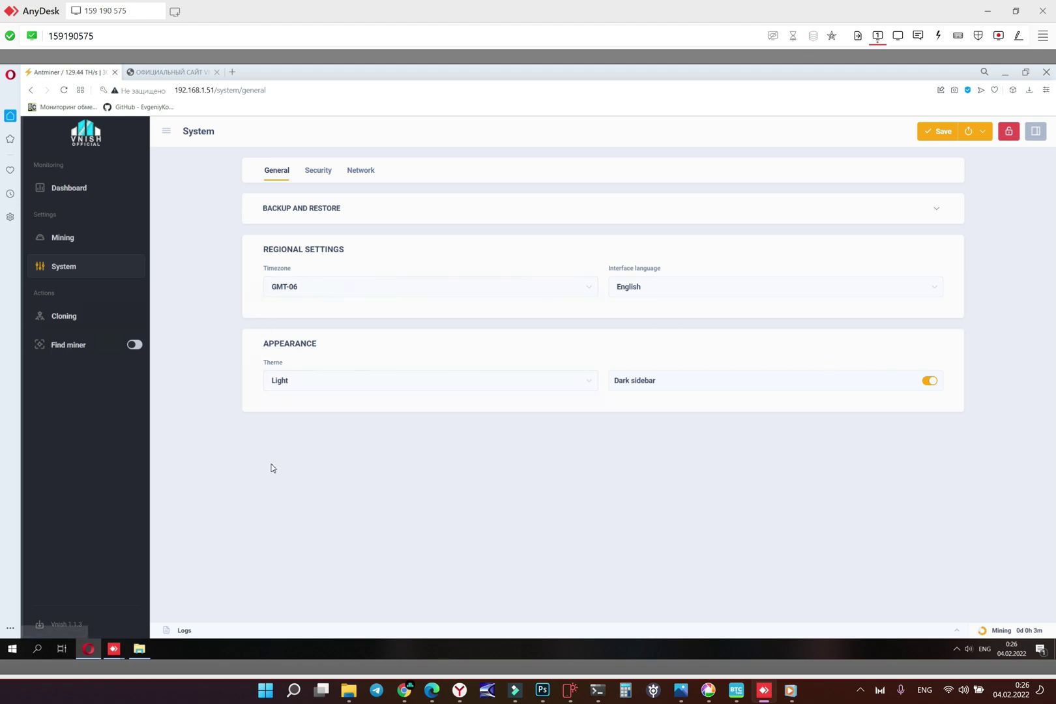
Try a light sidebar and then the Dark interface theme, saving each change
click(929, 382)
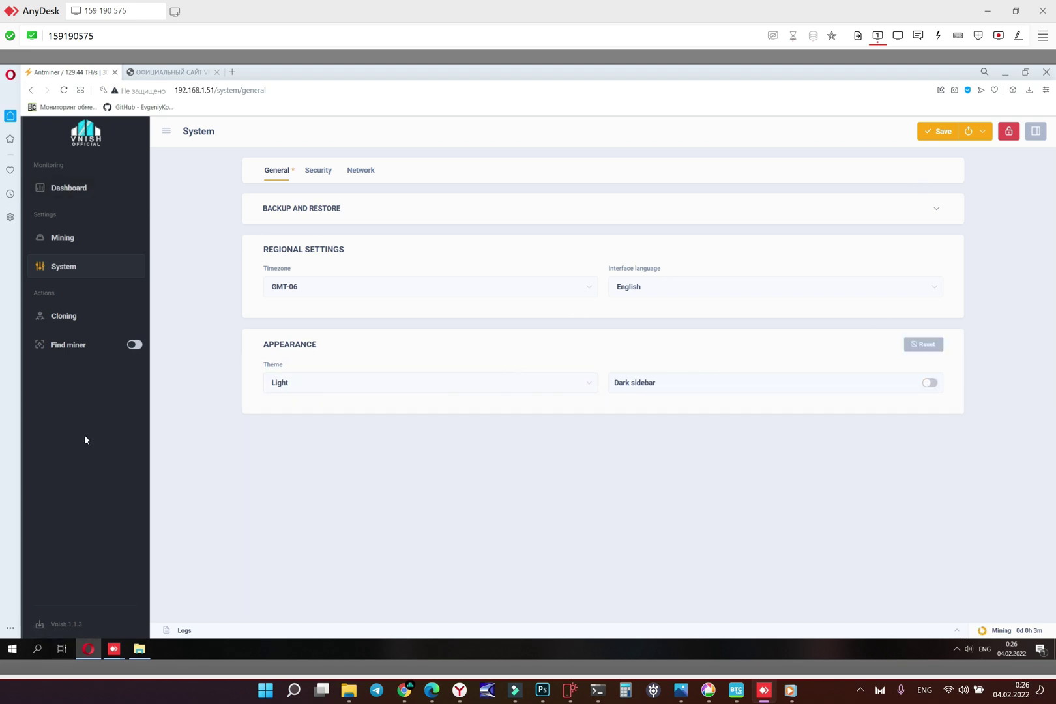
click(937, 134)
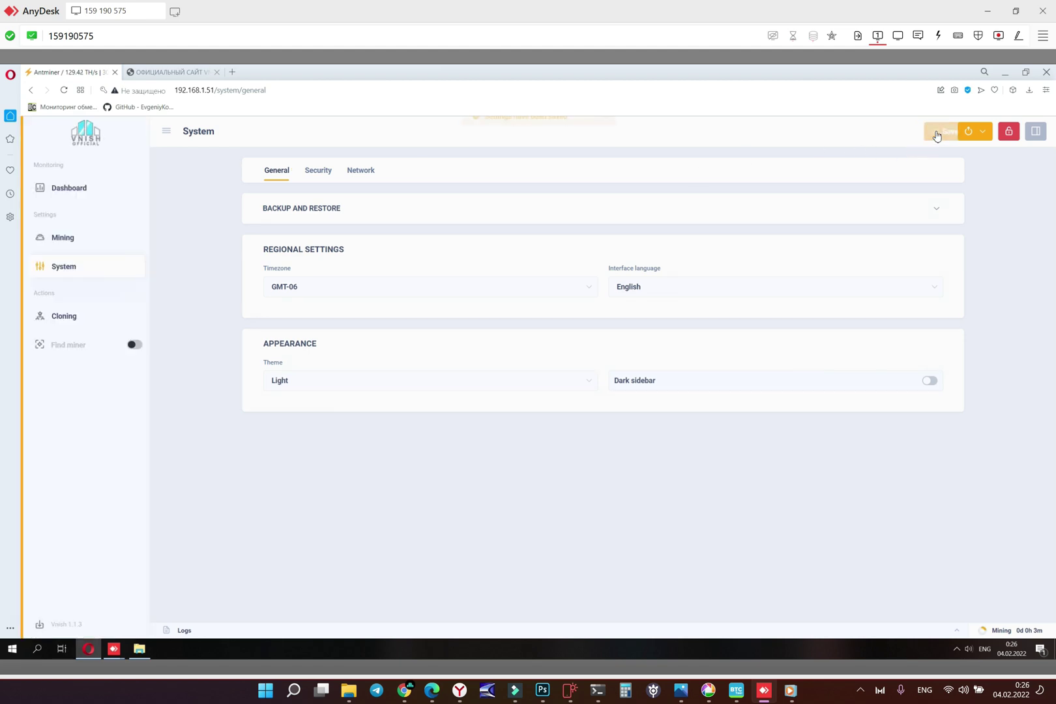
click(413, 386)
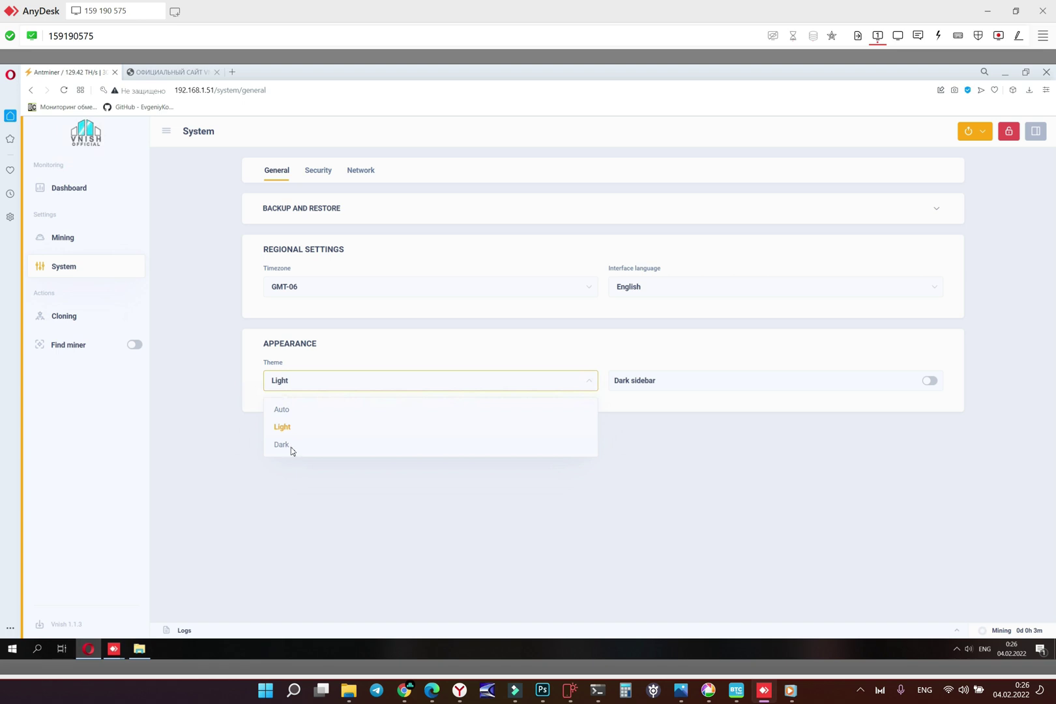
click(291, 447)
click(942, 134)
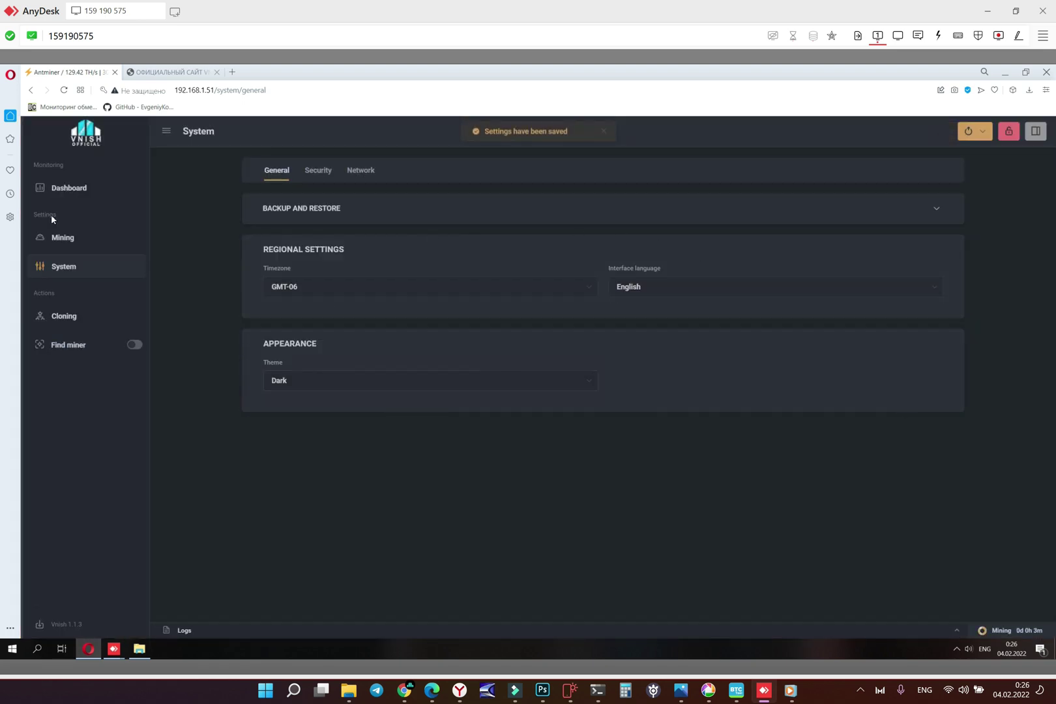
Restore the Light theme with the dark sidebar on, save, and go to Security
click(419, 381)
click(309, 429)
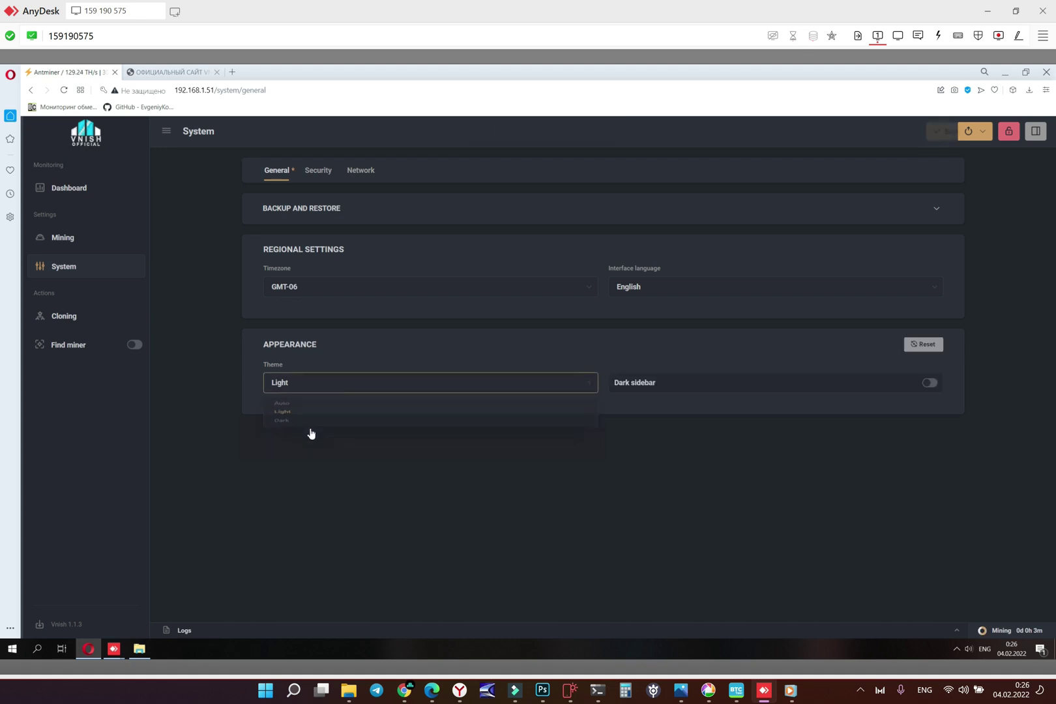
click(935, 389)
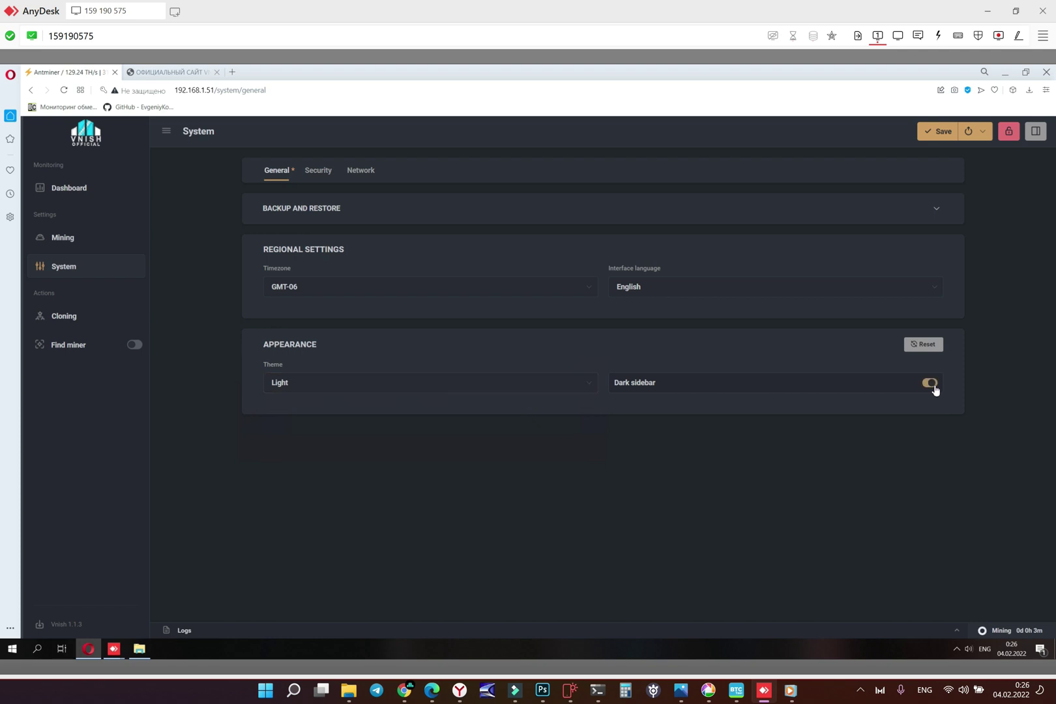
click(933, 139)
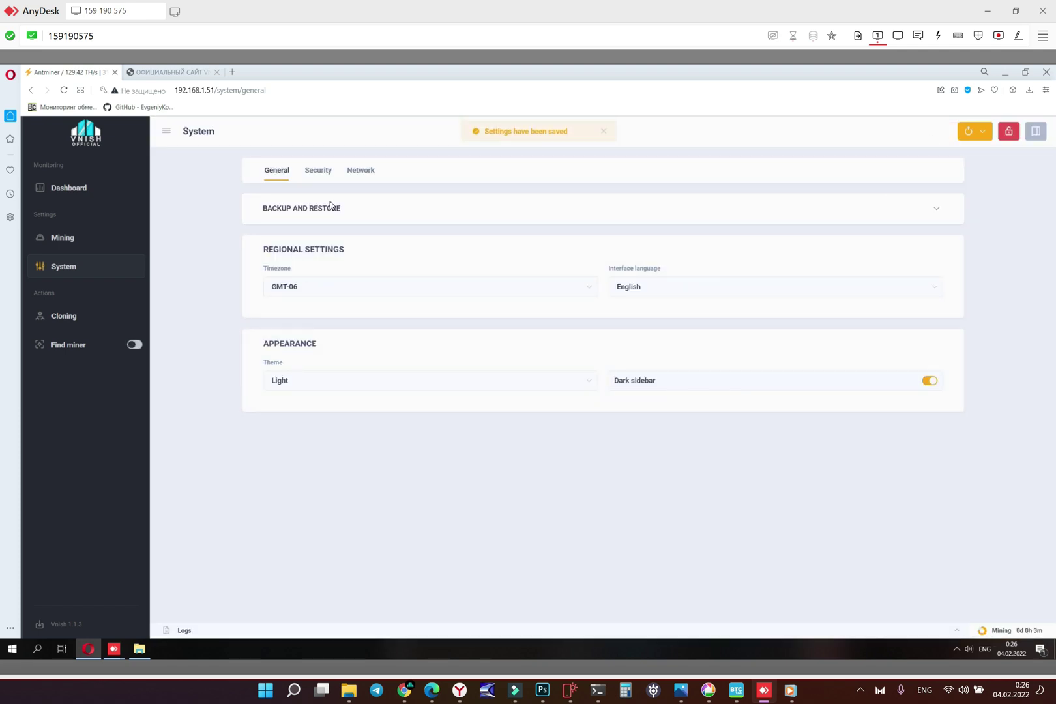
click(318, 173)
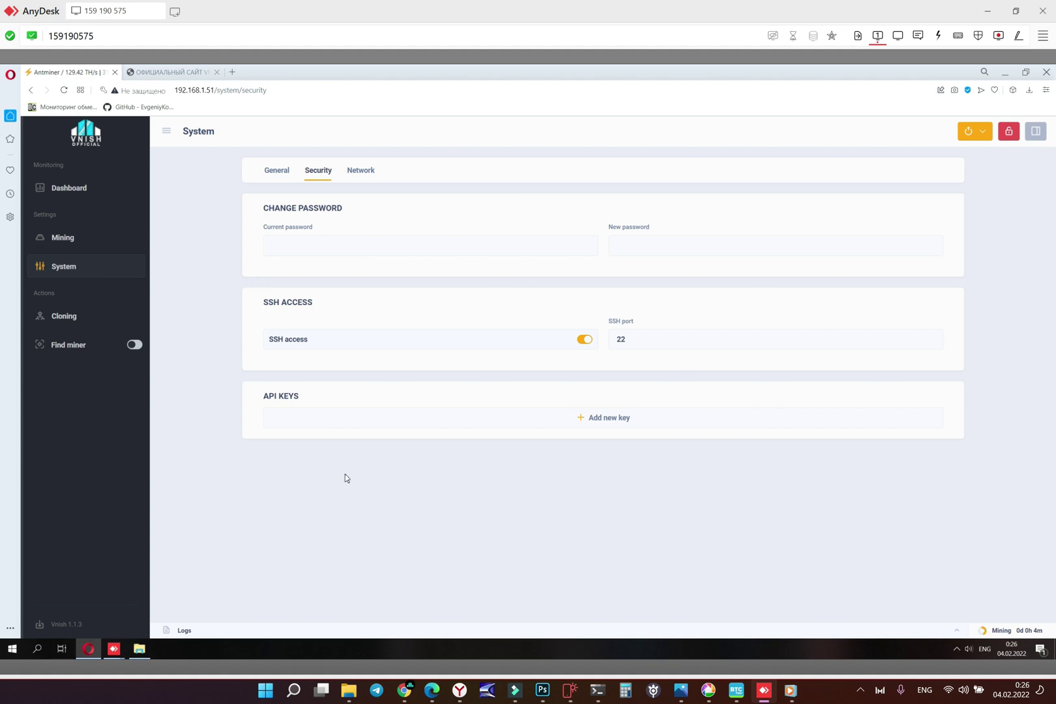
Go to the Cloning page with the 192.168.1.0–192.168.1.255 IP range form
click(70, 317)
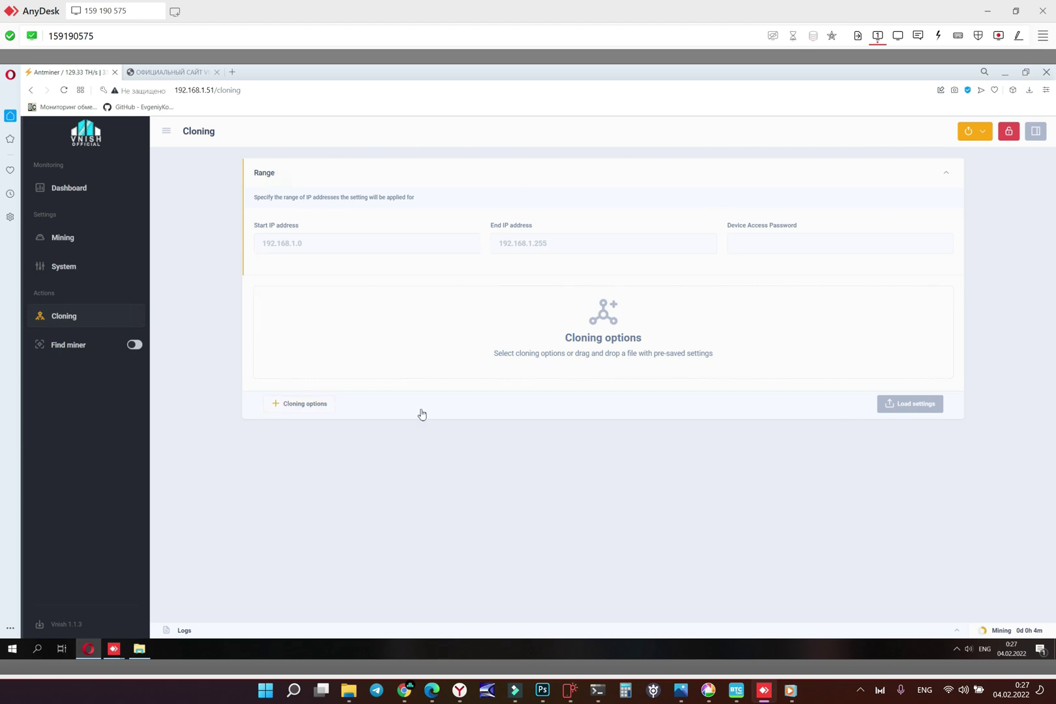
click(296, 404)
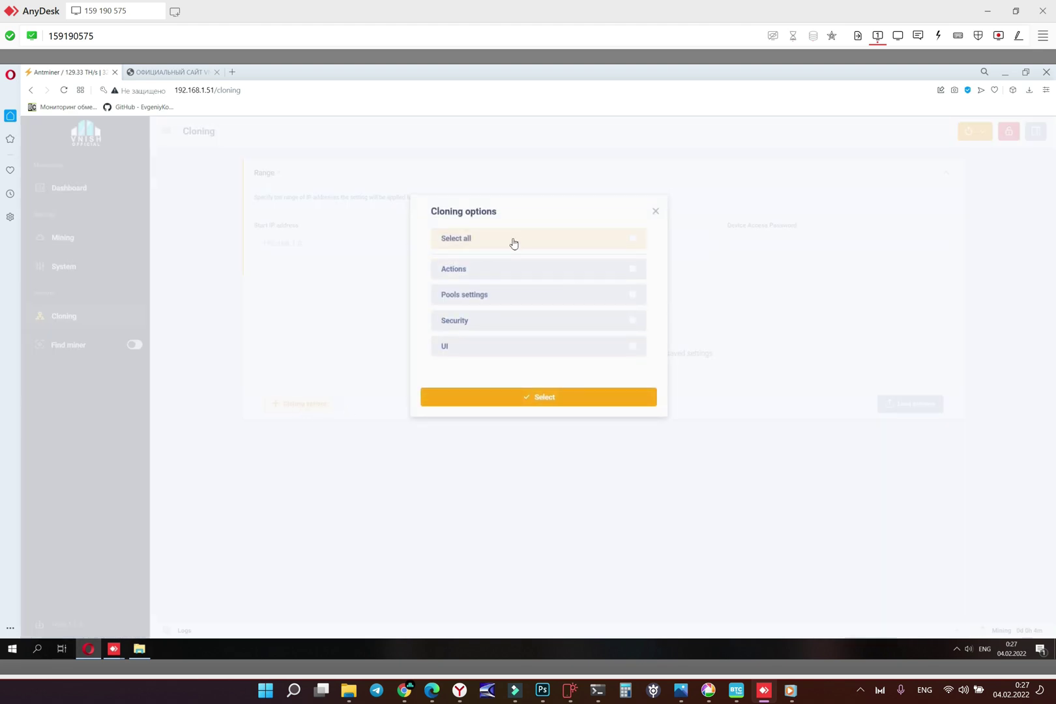
click(631, 239)
click(540, 398)
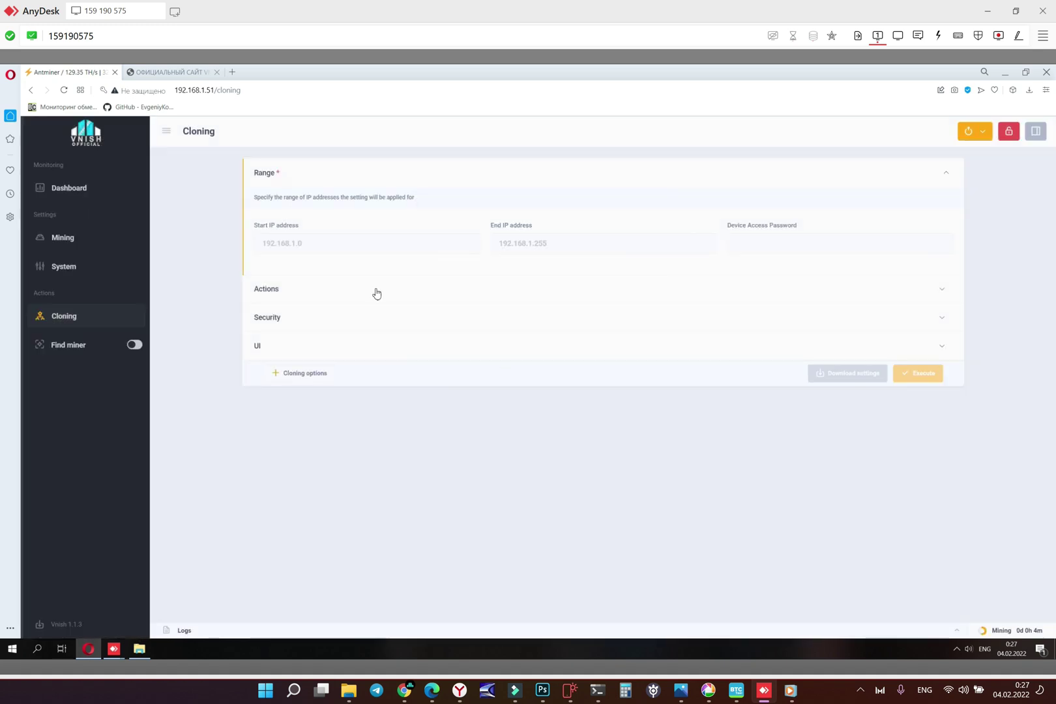
click(287, 243)
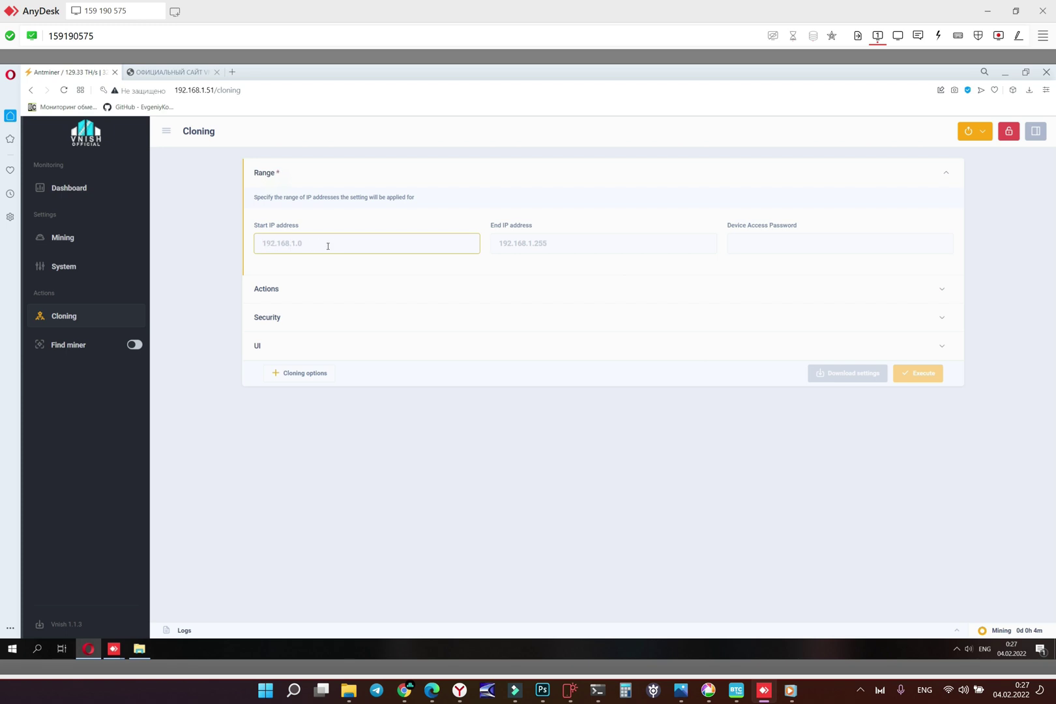
click(518, 245)
key(Tab)
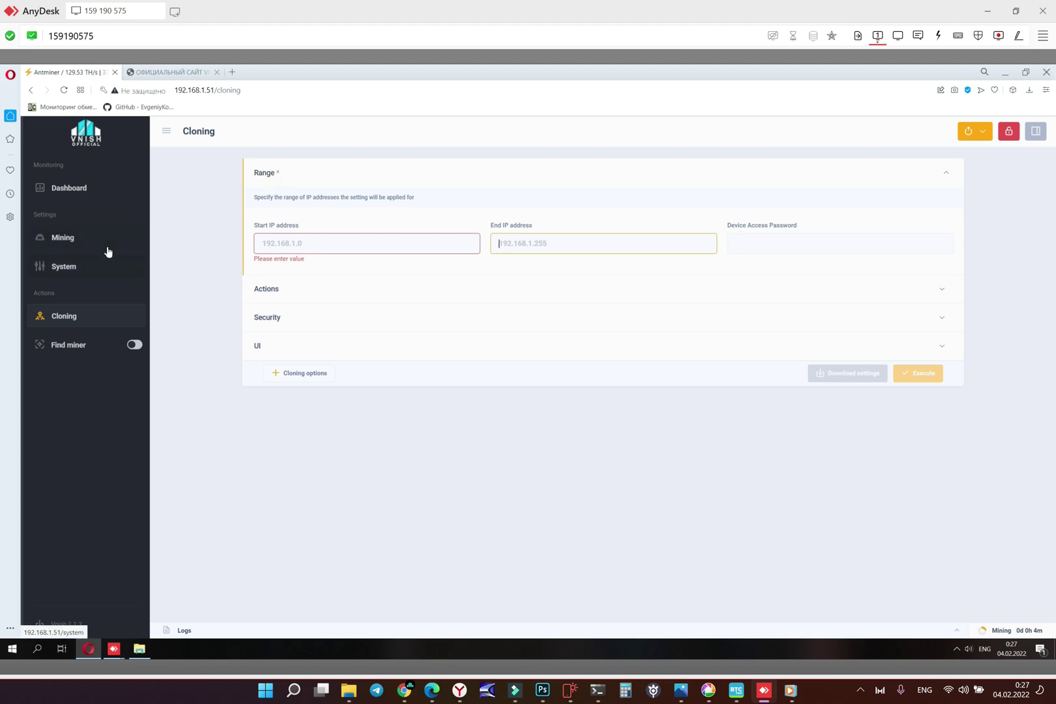
click(65, 272)
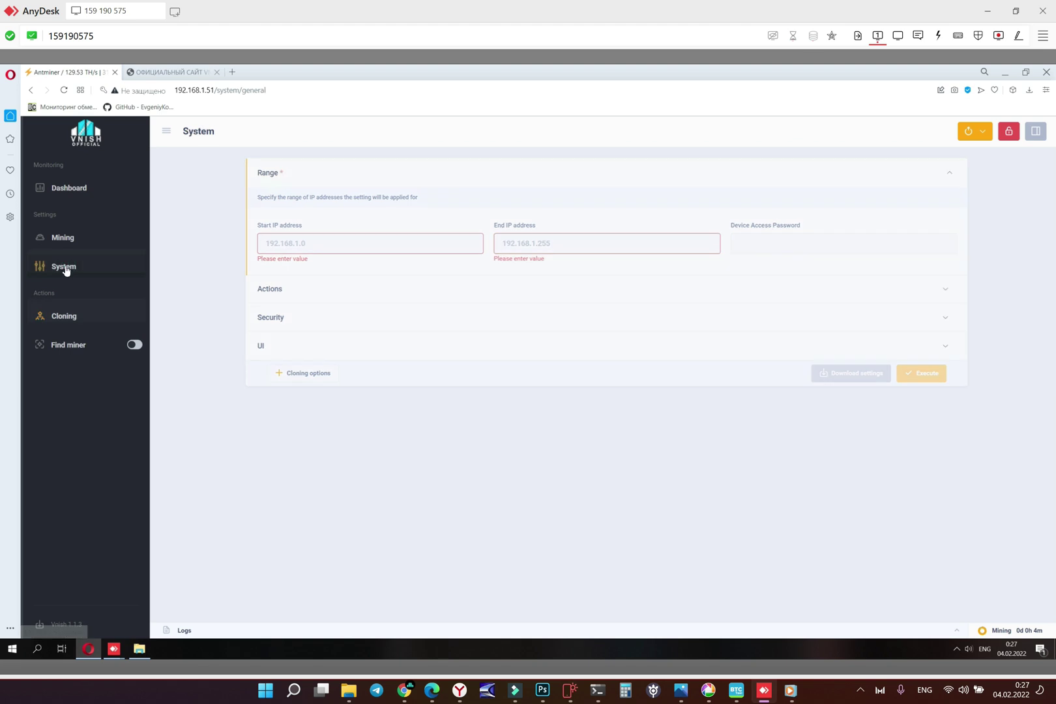
click(67, 318)
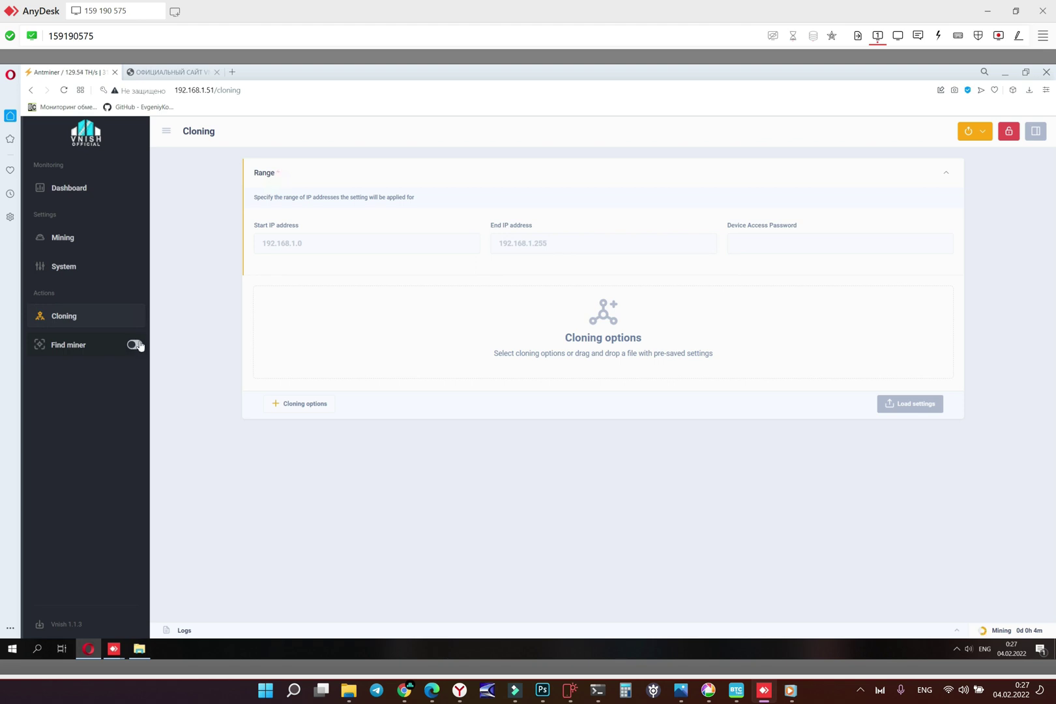
Review the Mining pool page, glance at the Dashboard, then view the Overclocking settings
click(68, 239)
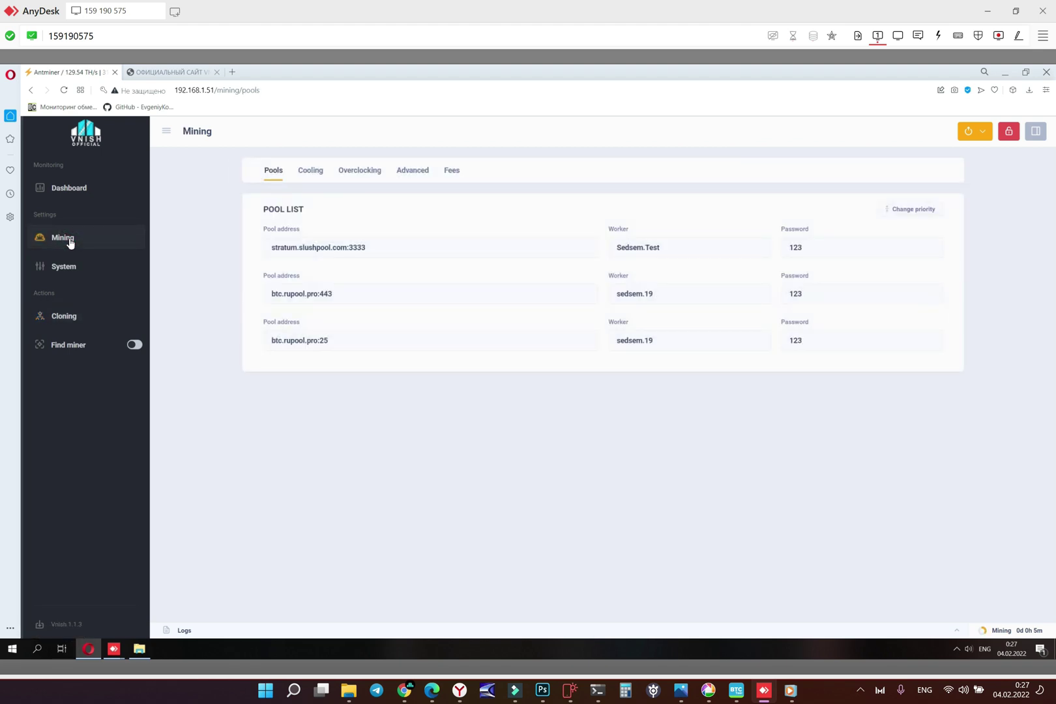
click(69, 188)
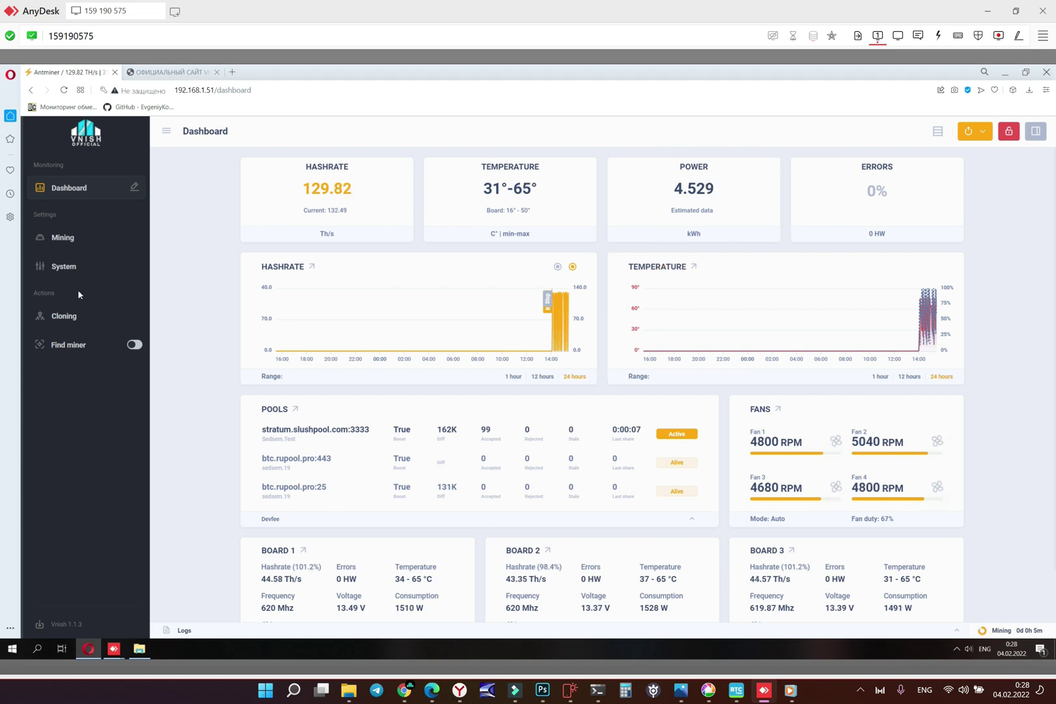
click(64, 240)
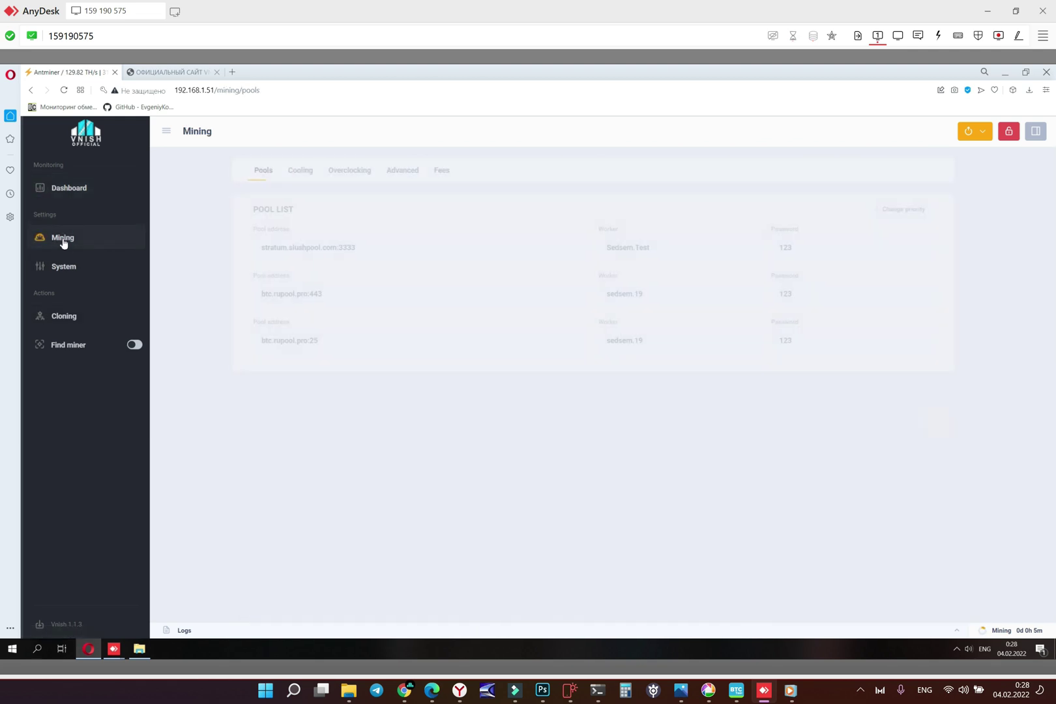
click(360, 171)
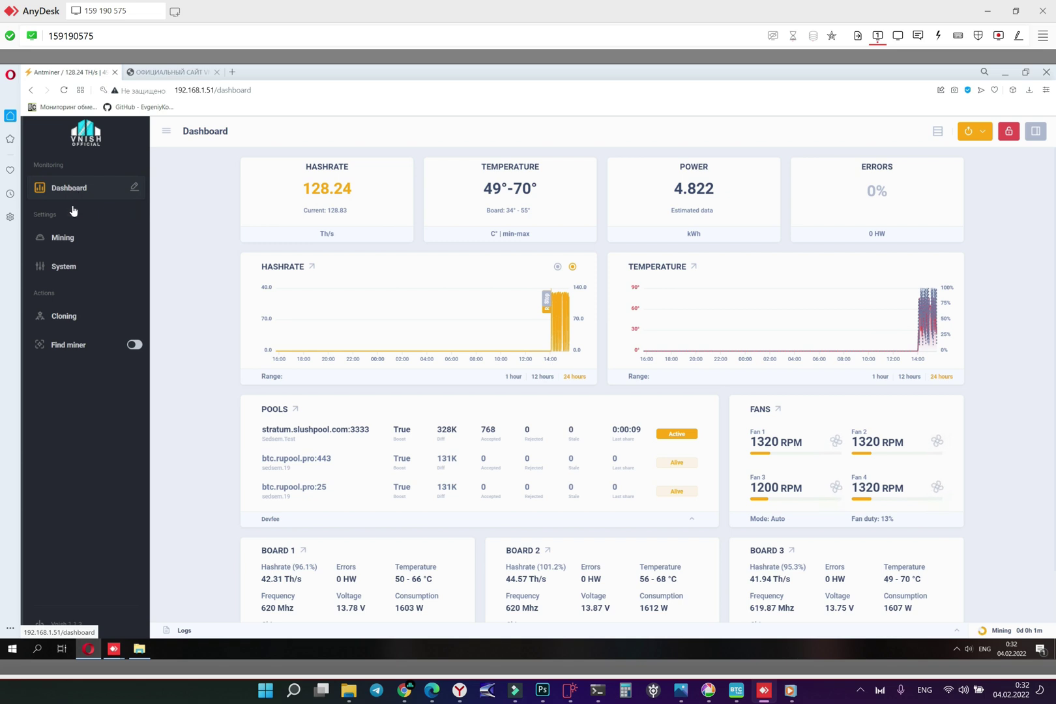
In dashboard edit mode, select the Efficiency, DEVFee, FoundBlocks and BestShare widgets, then save the layout
click(135, 189)
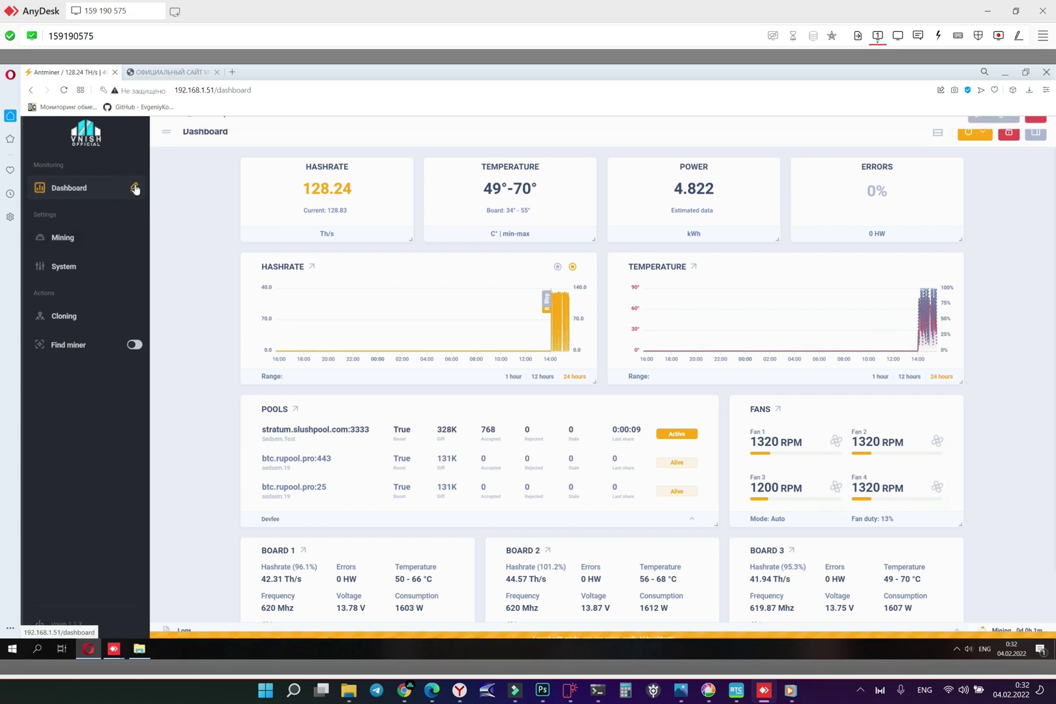
click(1000, 132)
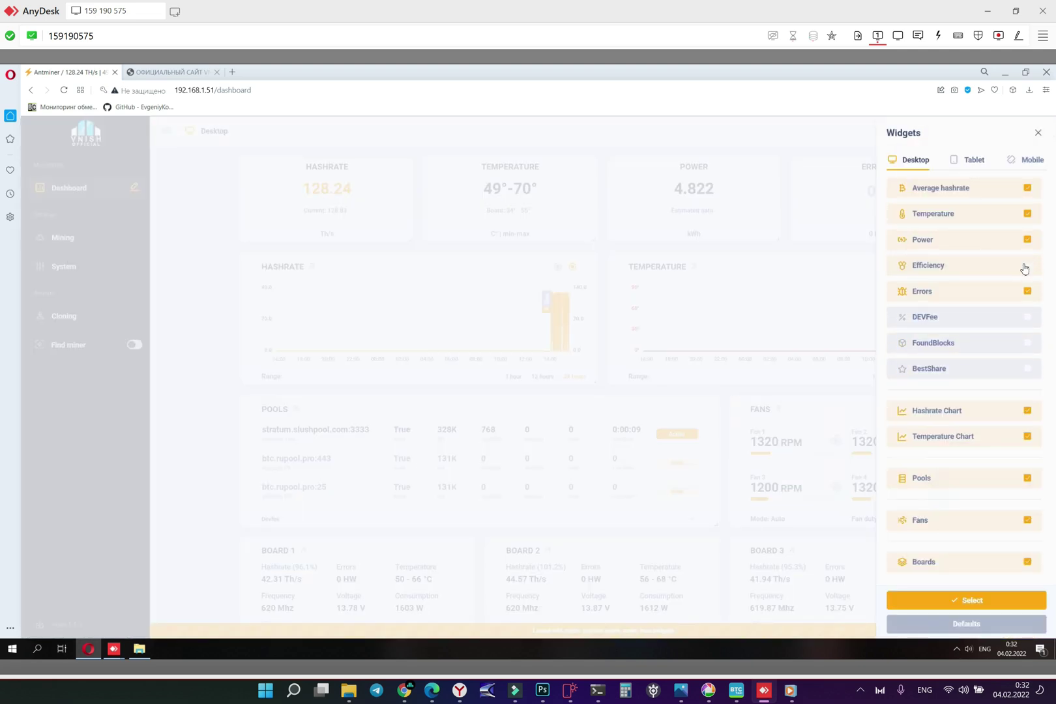
click(1027, 266)
click(1028, 318)
click(1027, 343)
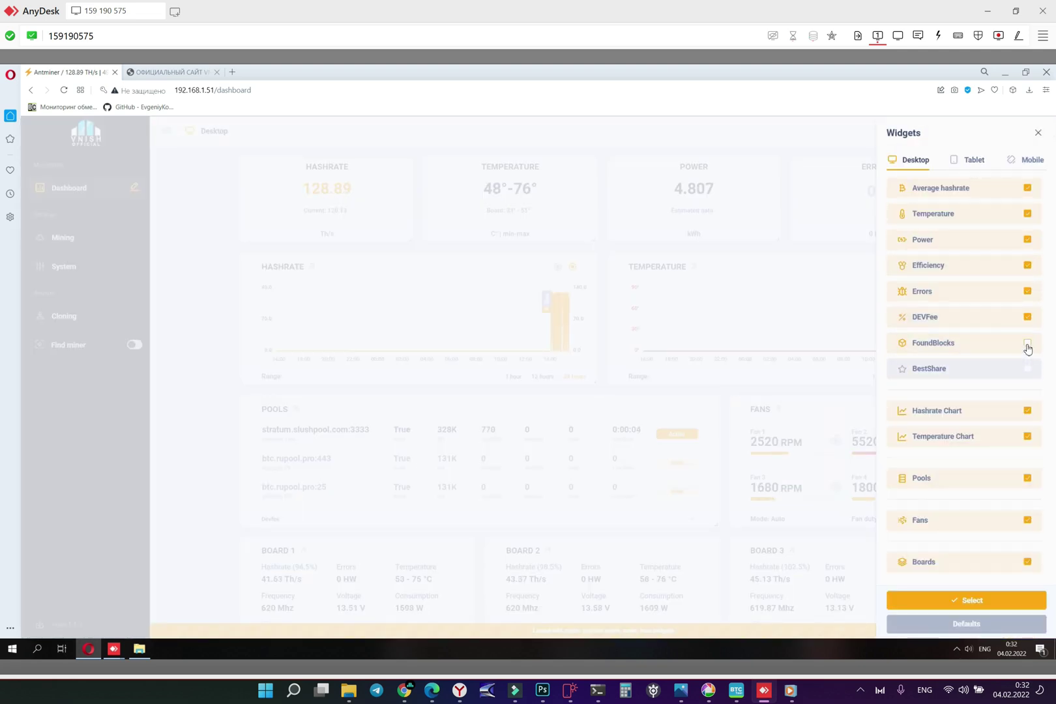
click(972, 601)
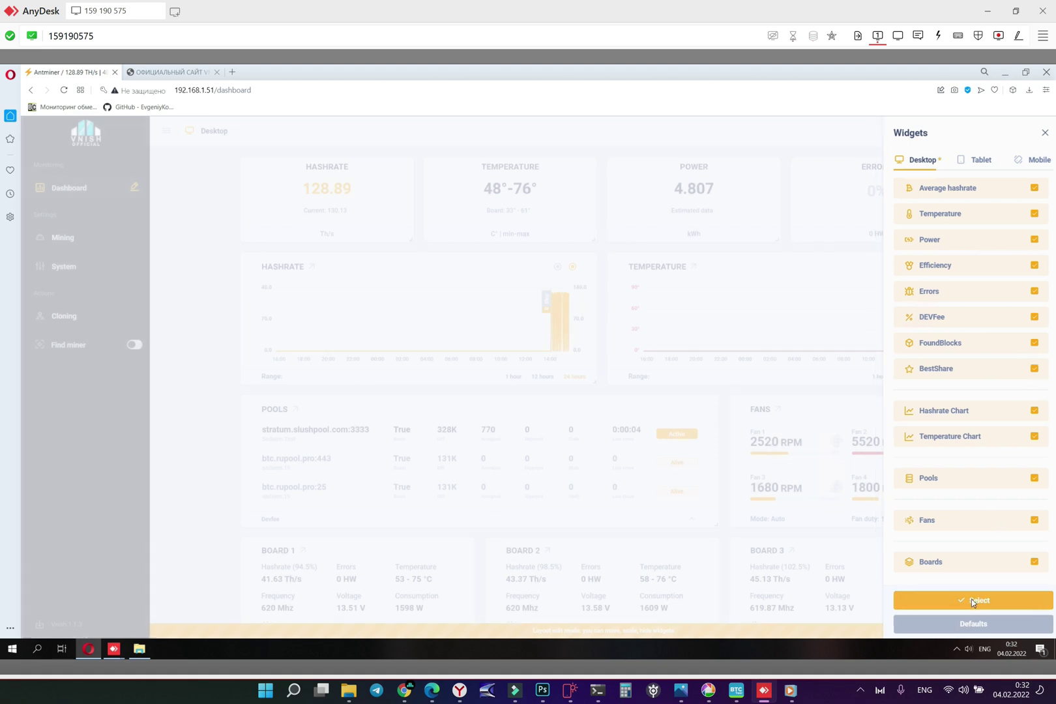
click(1002, 134)
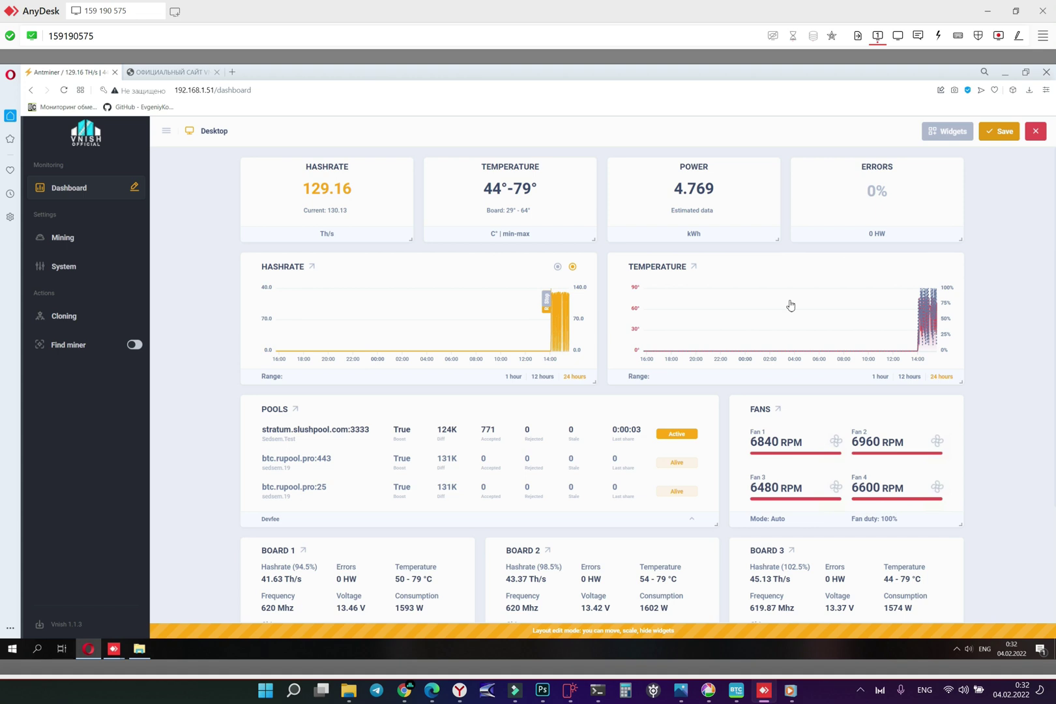
scroll(727, 354, down, 3)
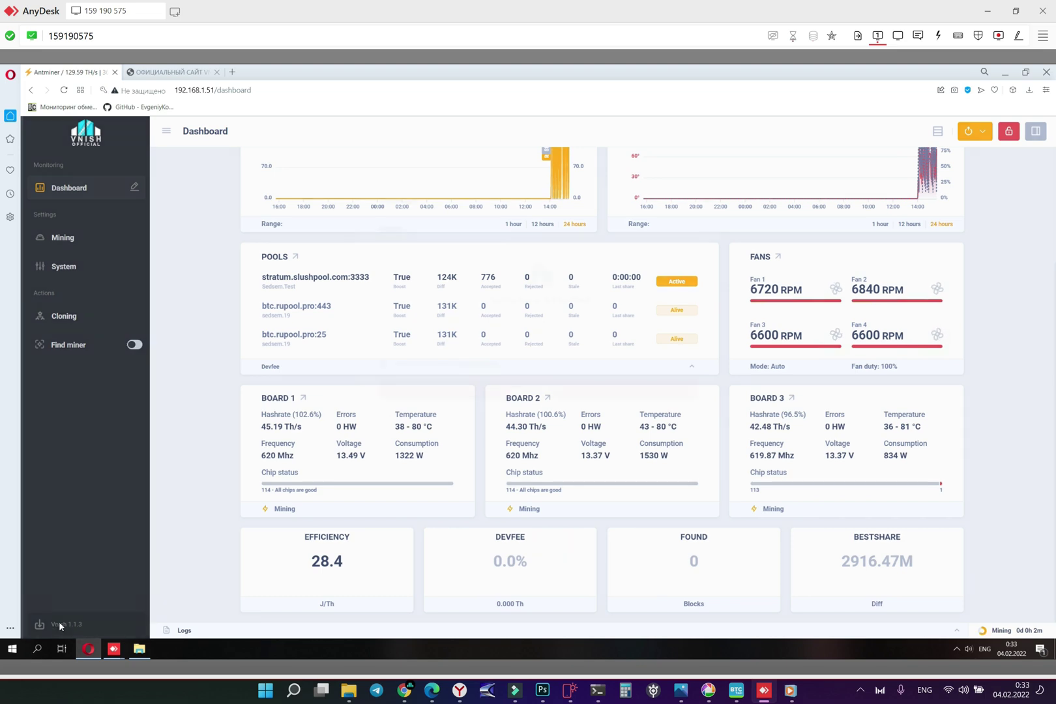
click(60, 625)
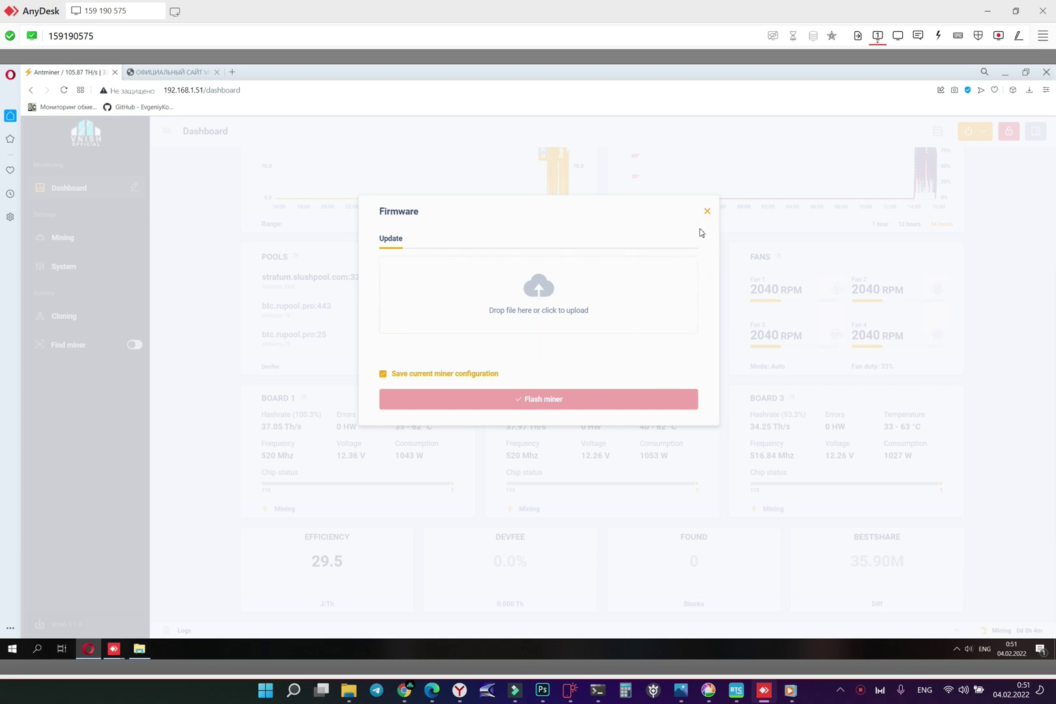
key(Escape)
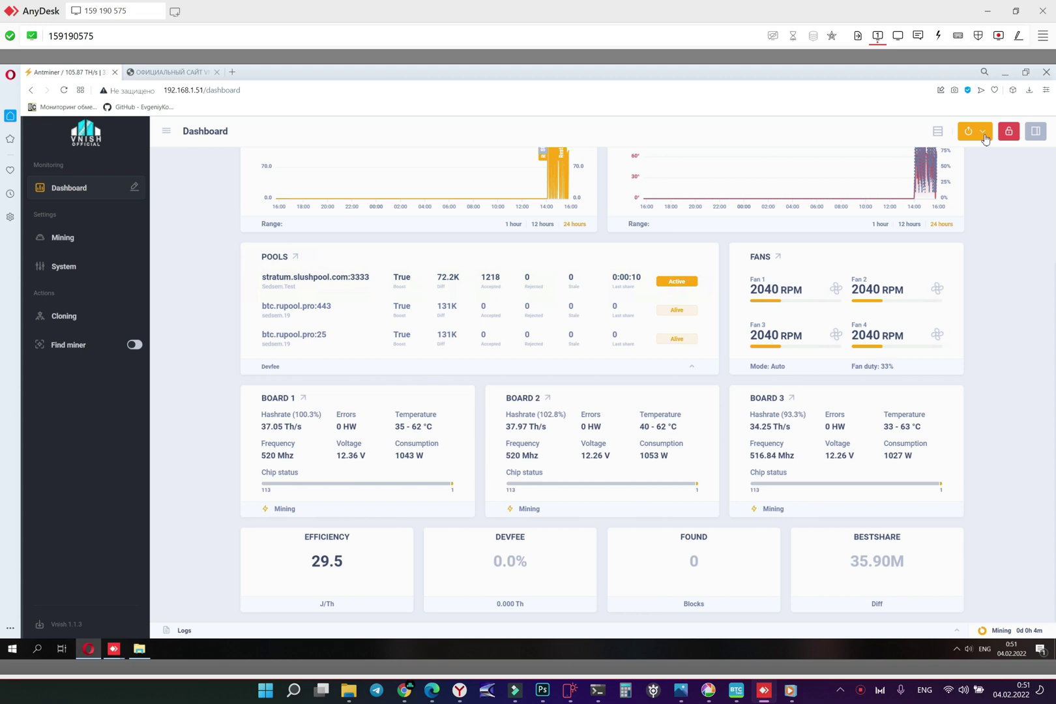